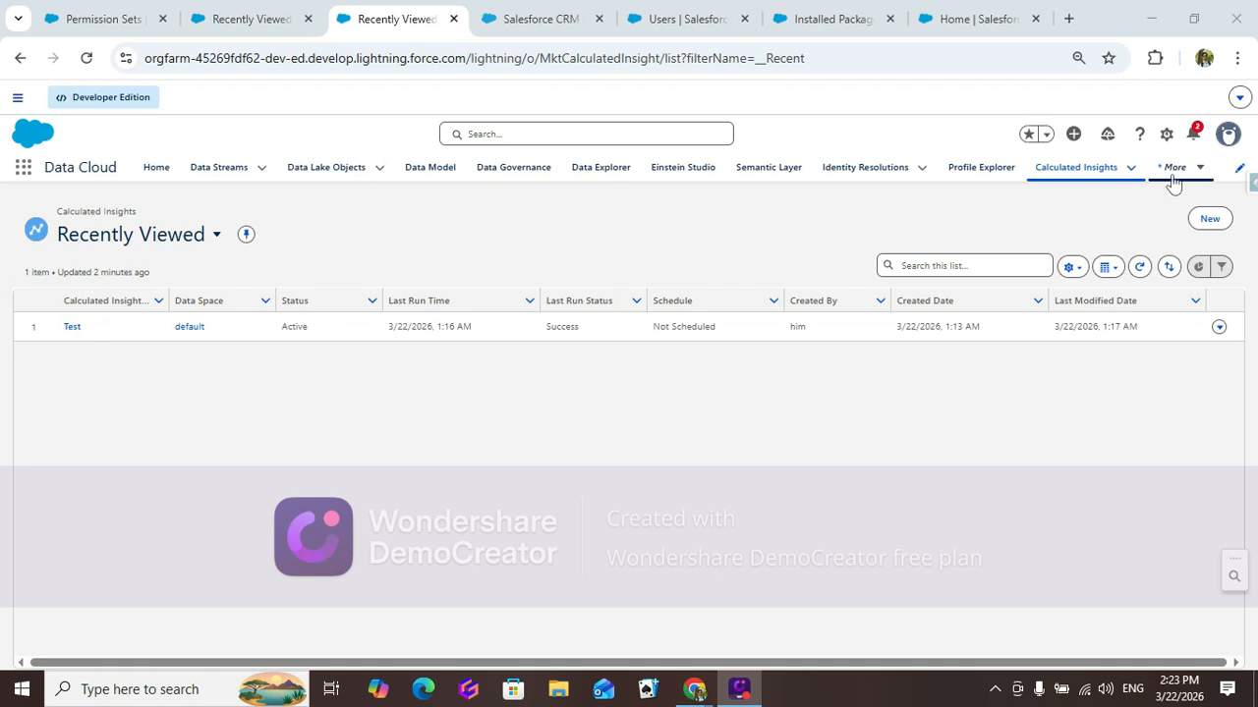
Step: Start a new Calculated Insight in the default data space using the Visual Builder
{"action": "left_click", "coordinate": [1069, 173]}
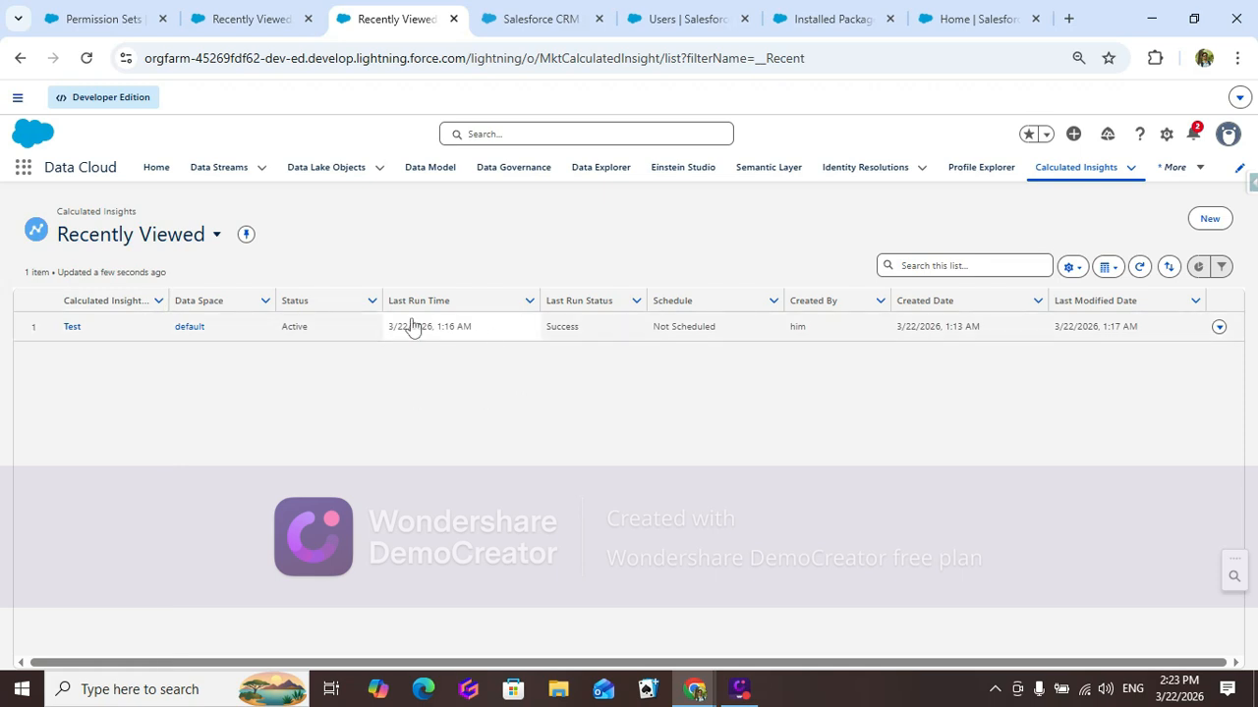
{"action": "left_click", "coordinate": [1212, 225]}
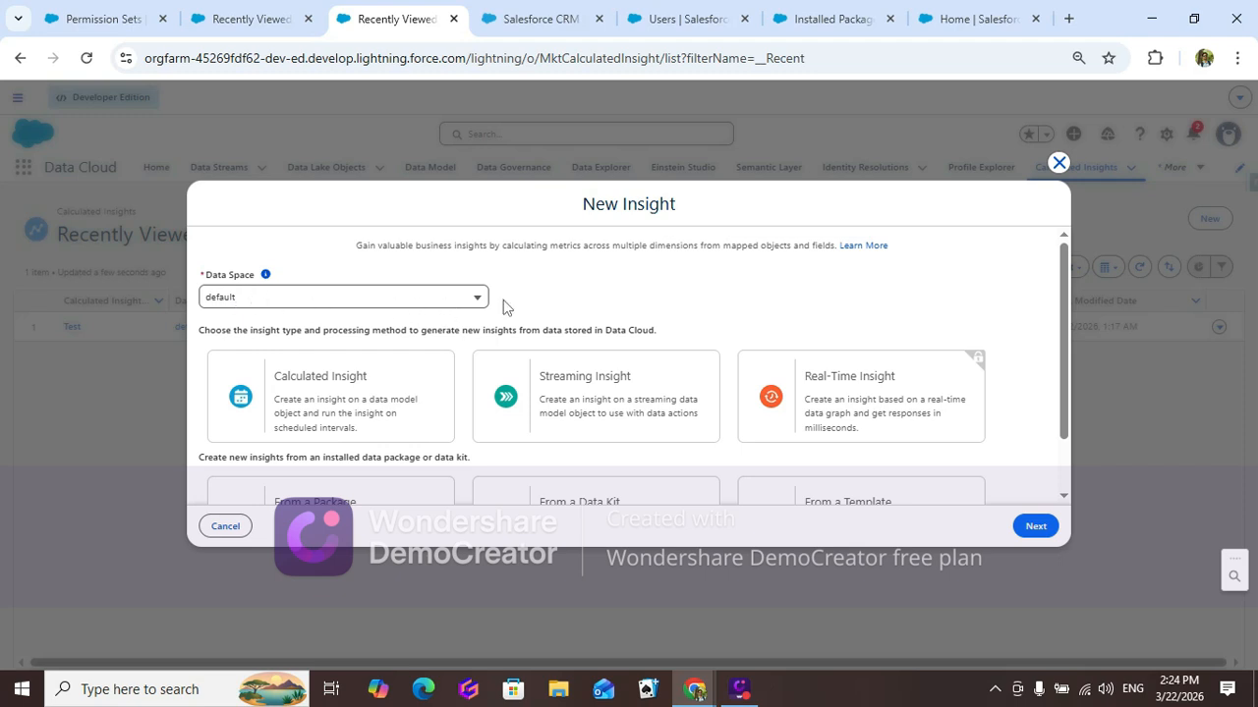
{"action": "scroll", "coordinate": [530, 310], "scroll_direction": "down", "scroll_amount": 1}
{"action": "left_click", "coordinate": [262, 362]}
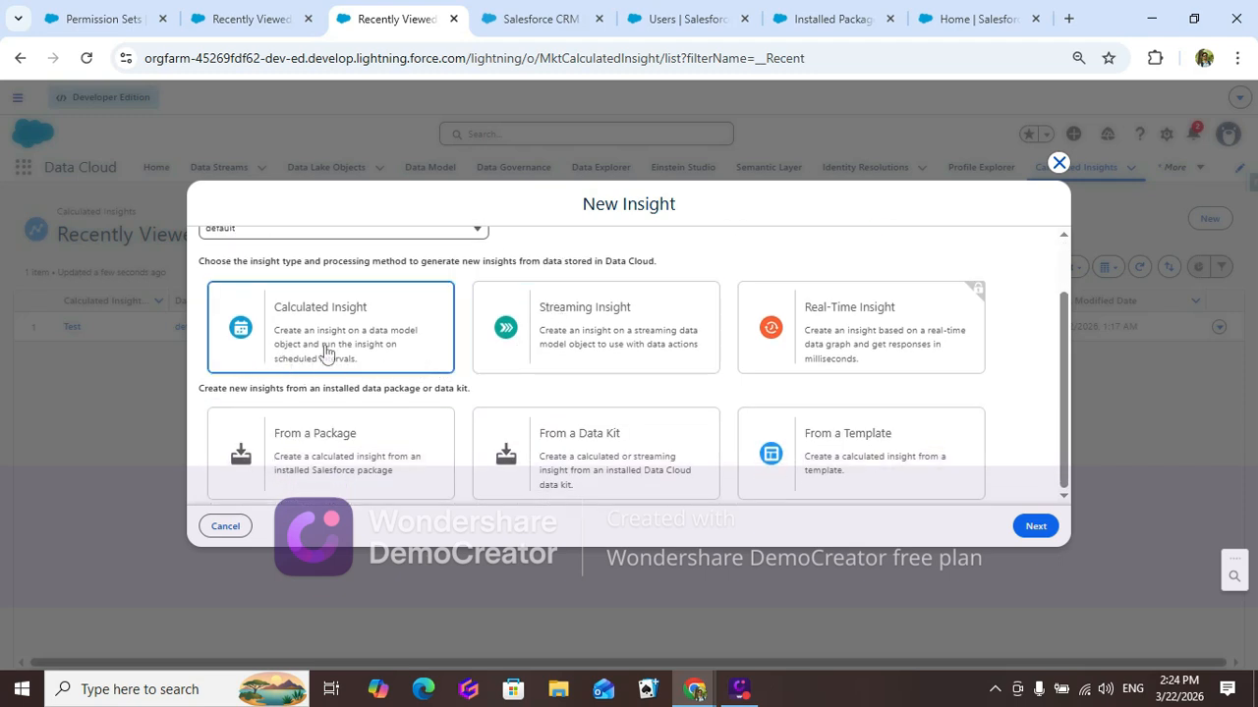
{"action": "left_click", "coordinate": [589, 356]}
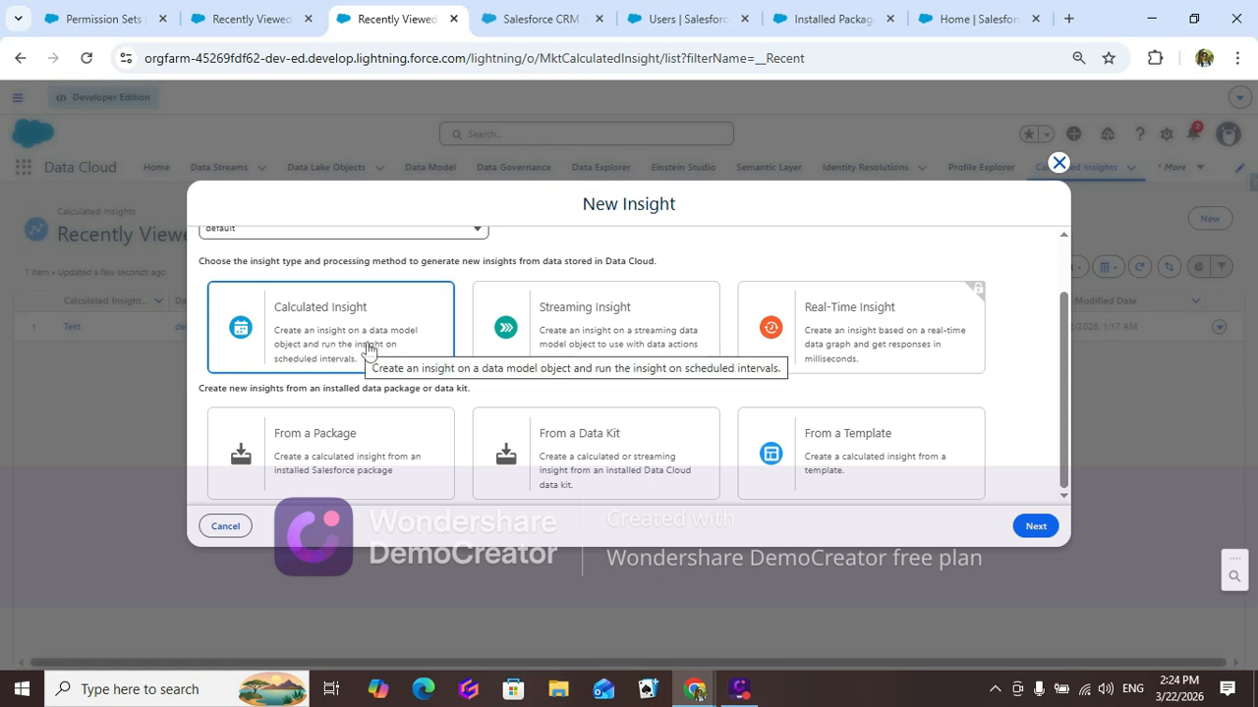
{"action": "left_click", "coordinate": [330, 345]}
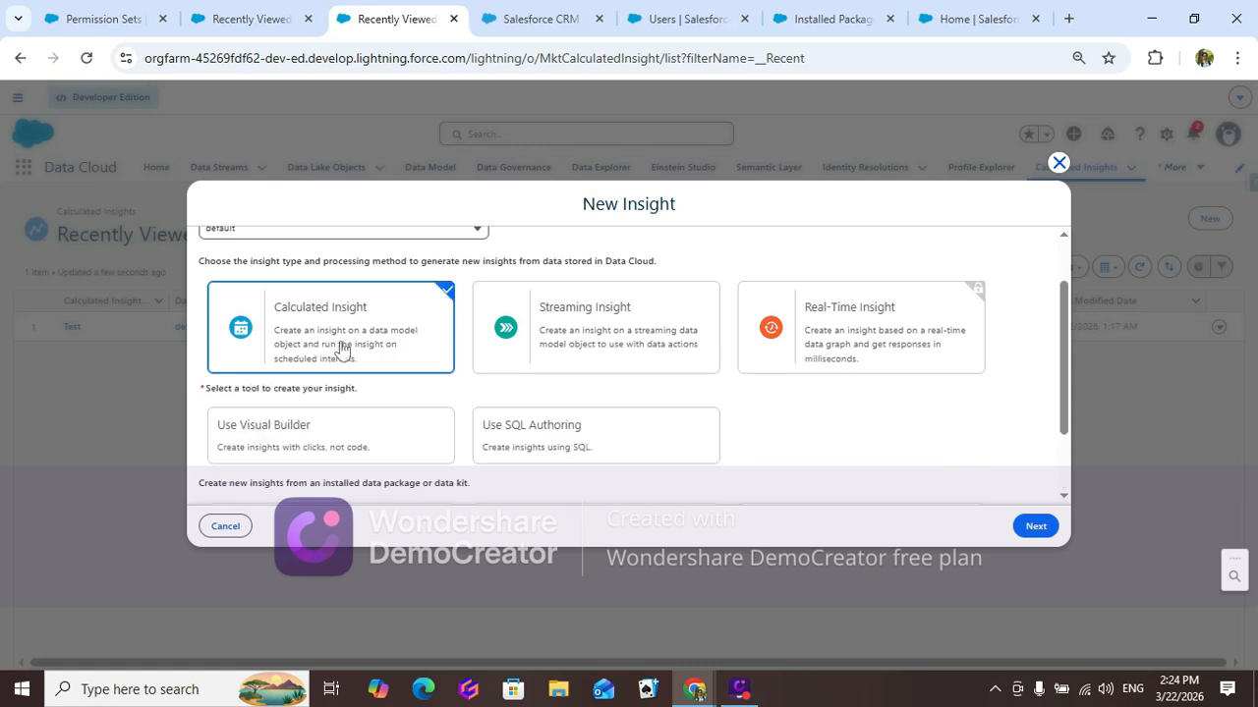
{"action": "scroll", "coordinate": [851, 399], "scroll_direction": "down", "scroll_amount": 1}
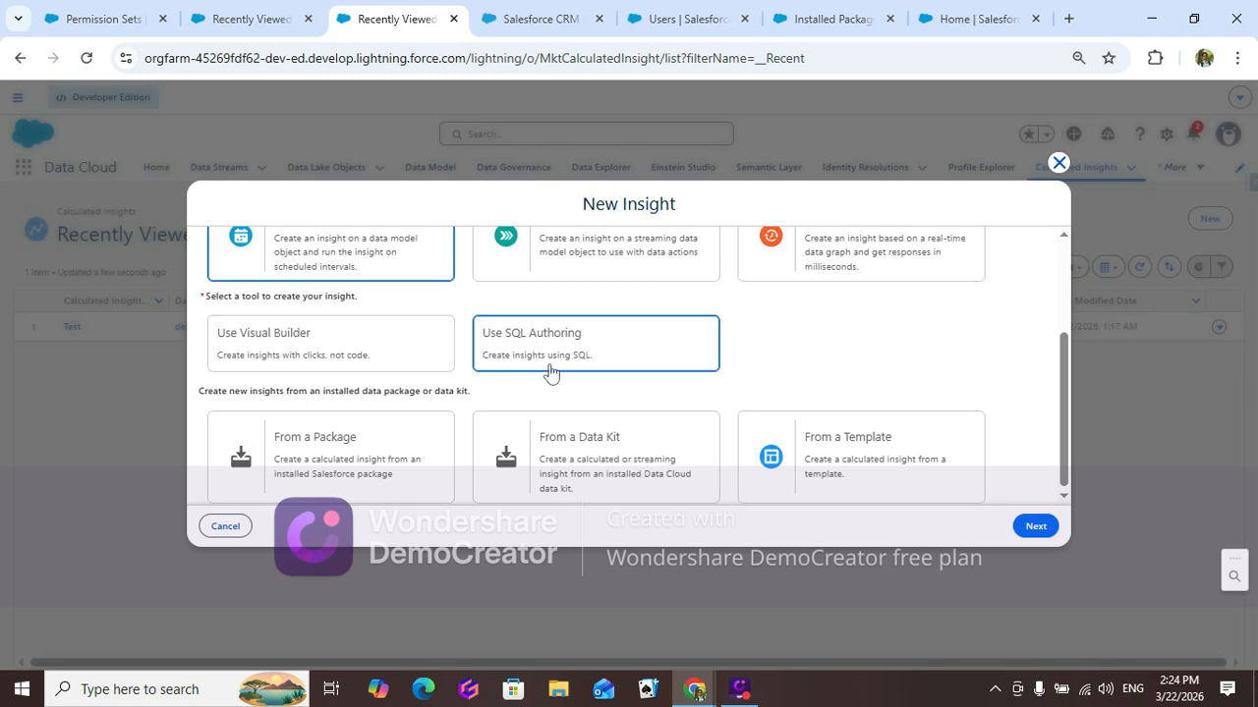
{"action": "left_click", "coordinate": [329, 358]}
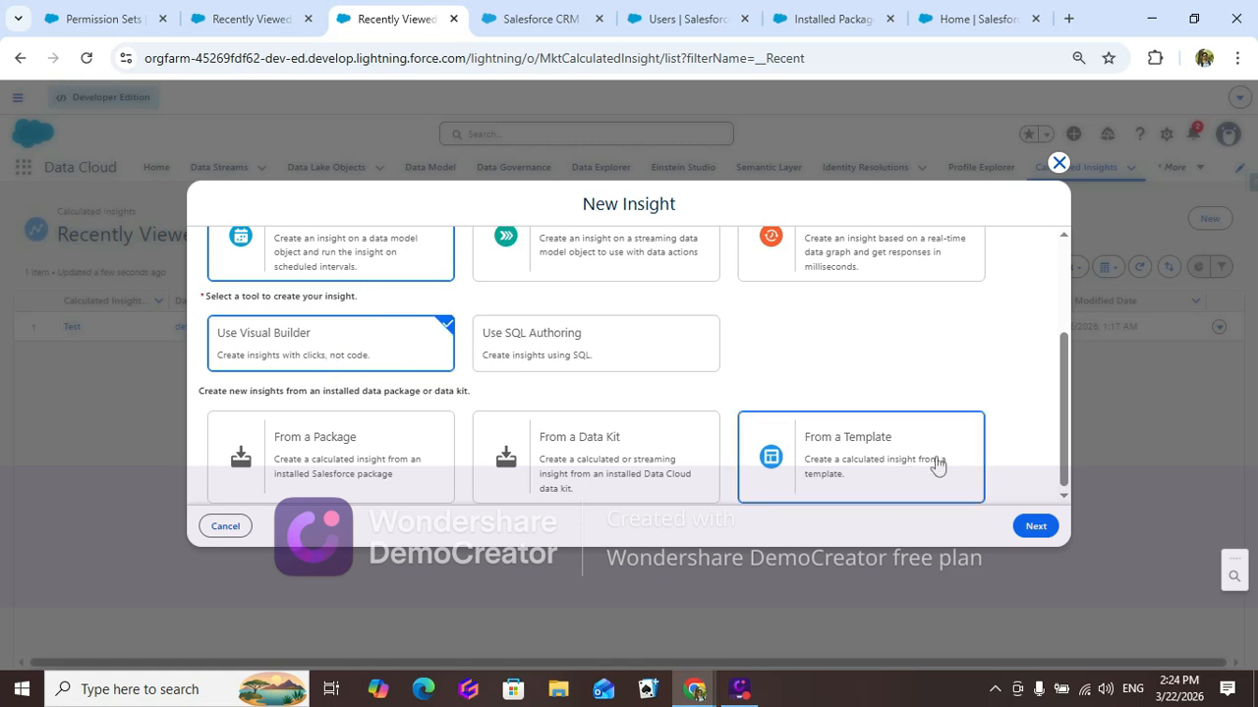
{"action": "left_click", "coordinate": [1037, 526]}
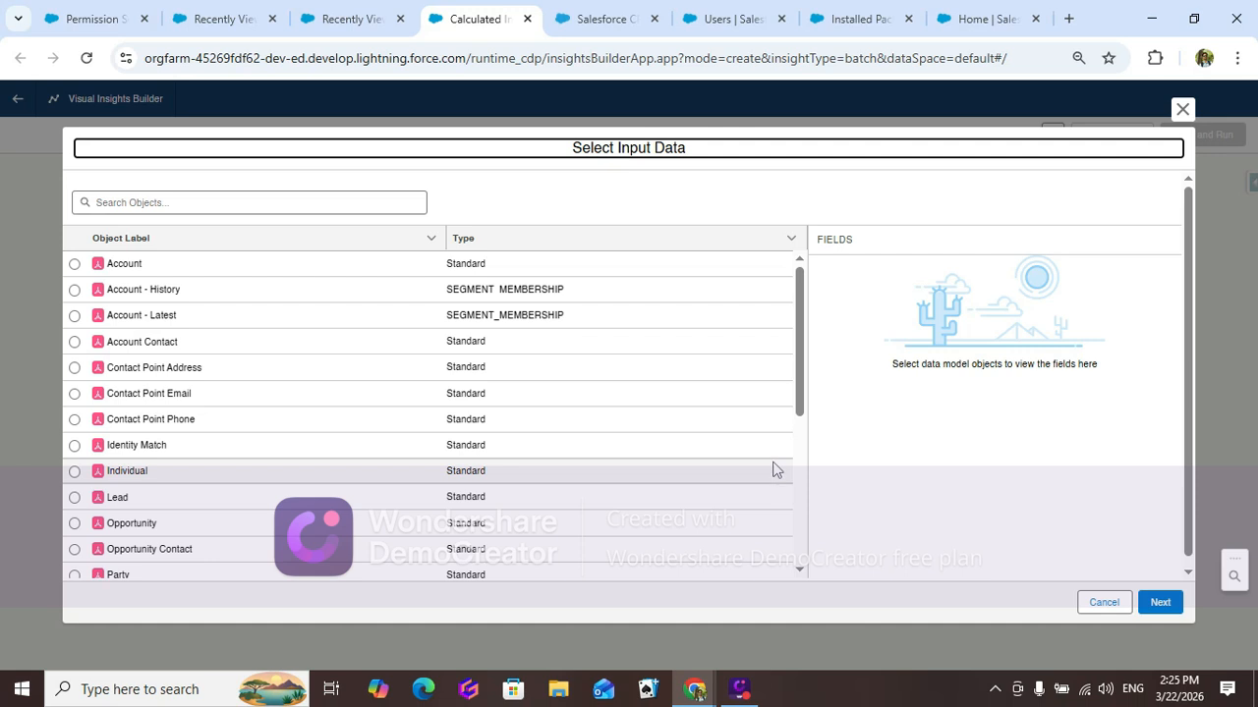
Step: Choose the Lead object as the insight's input data
{"action": "left_click", "coordinate": [74, 265]}
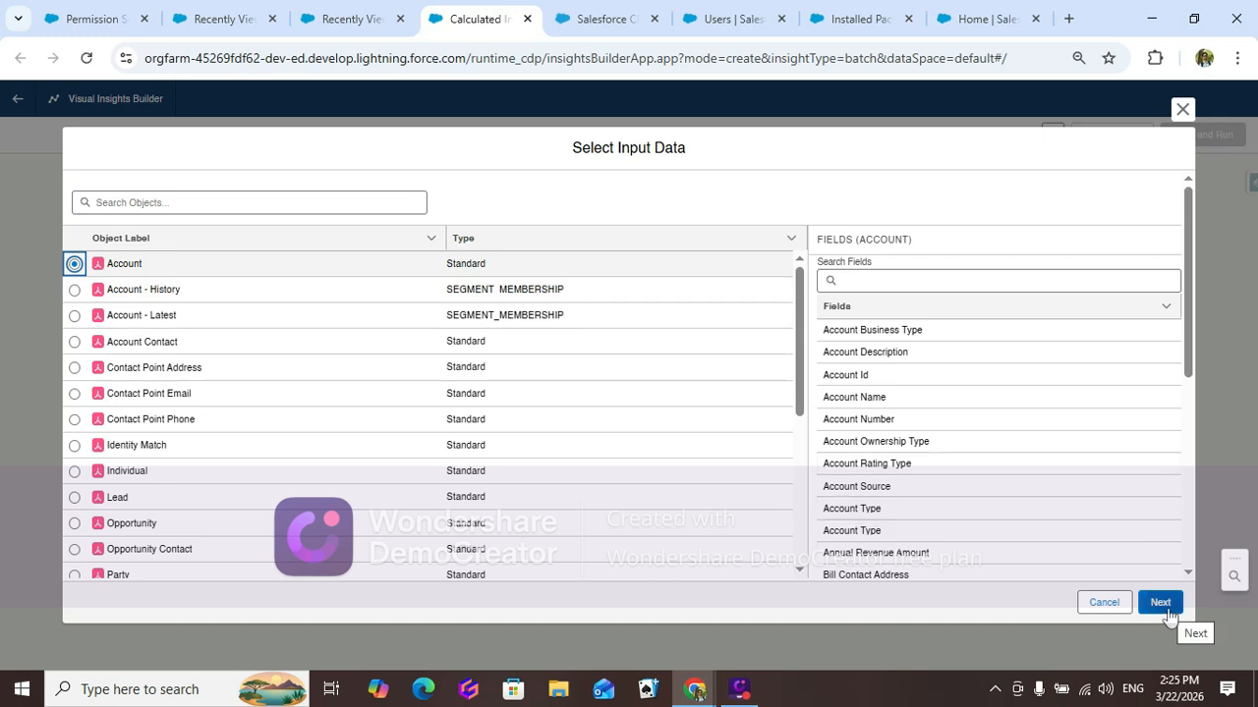
{"action": "left_click", "coordinate": [75, 498]}
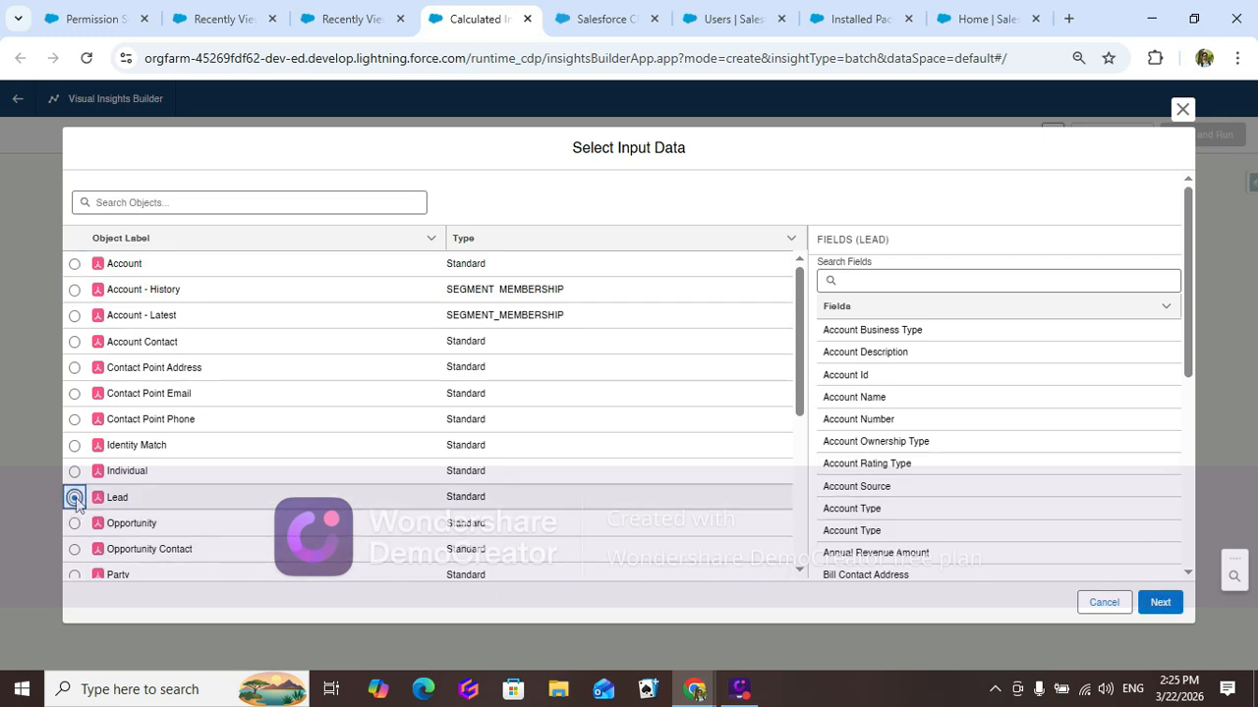
{"action": "left_click", "coordinate": [1160, 602]}
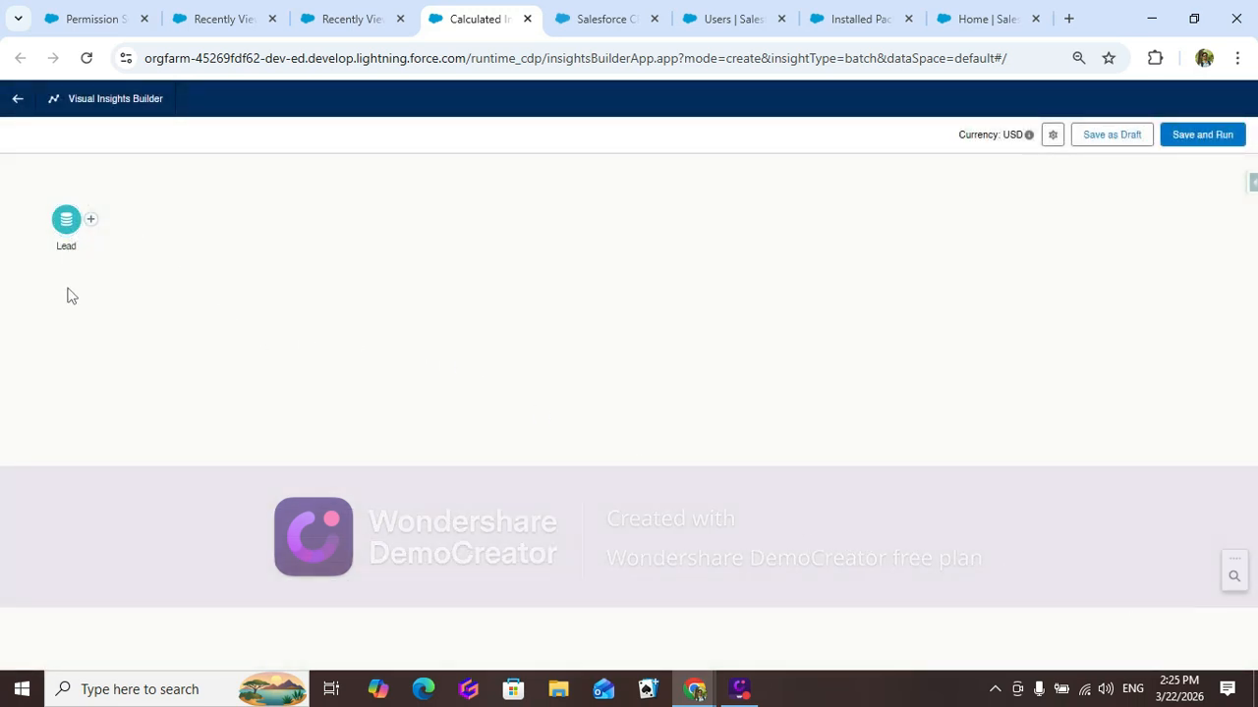
Step: Join the Opportunity object to Lead with an inner join and apply the join node
{"action": "left_click", "coordinate": [91, 220]}
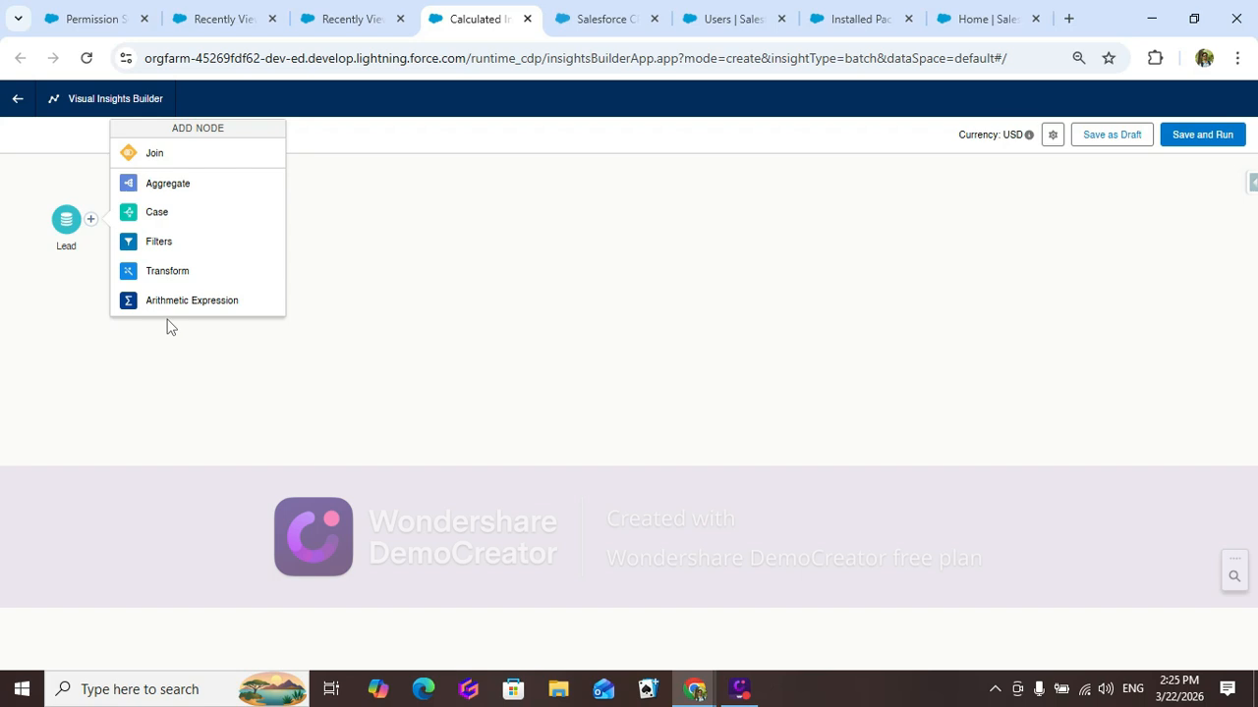
{"action": "left_click", "coordinate": [155, 159]}
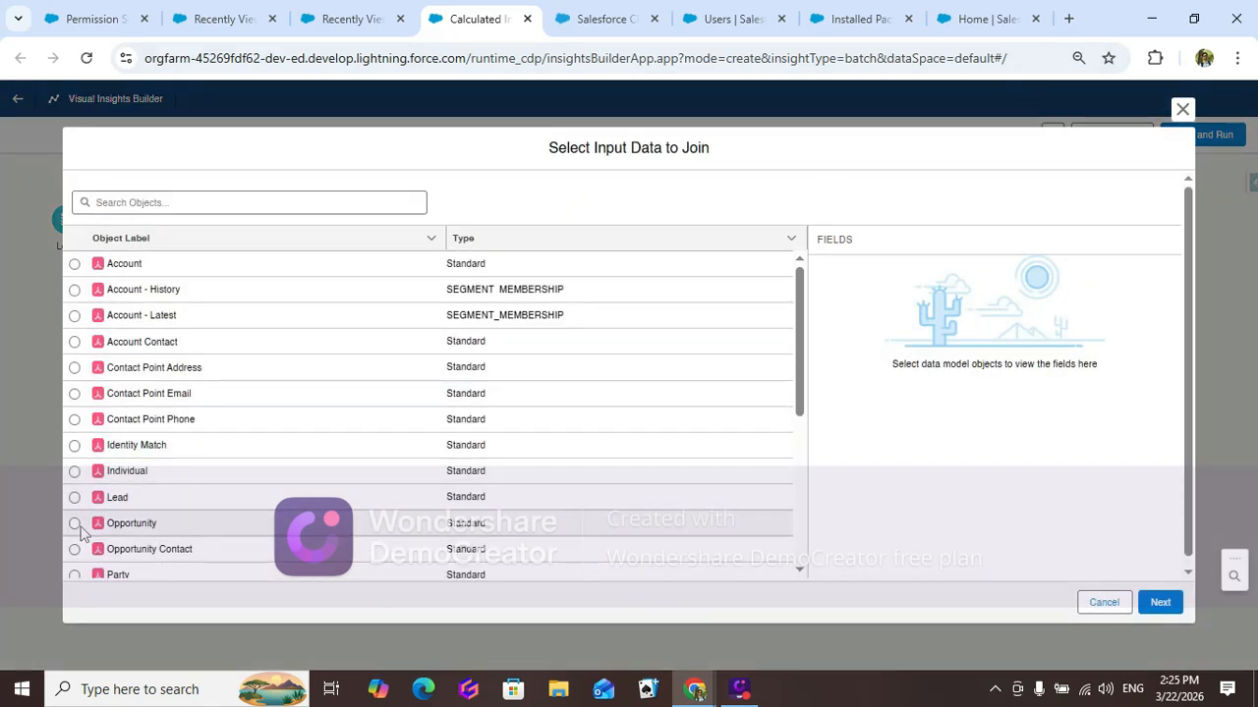
{"action": "left_click", "coordinate": [75, 524]}
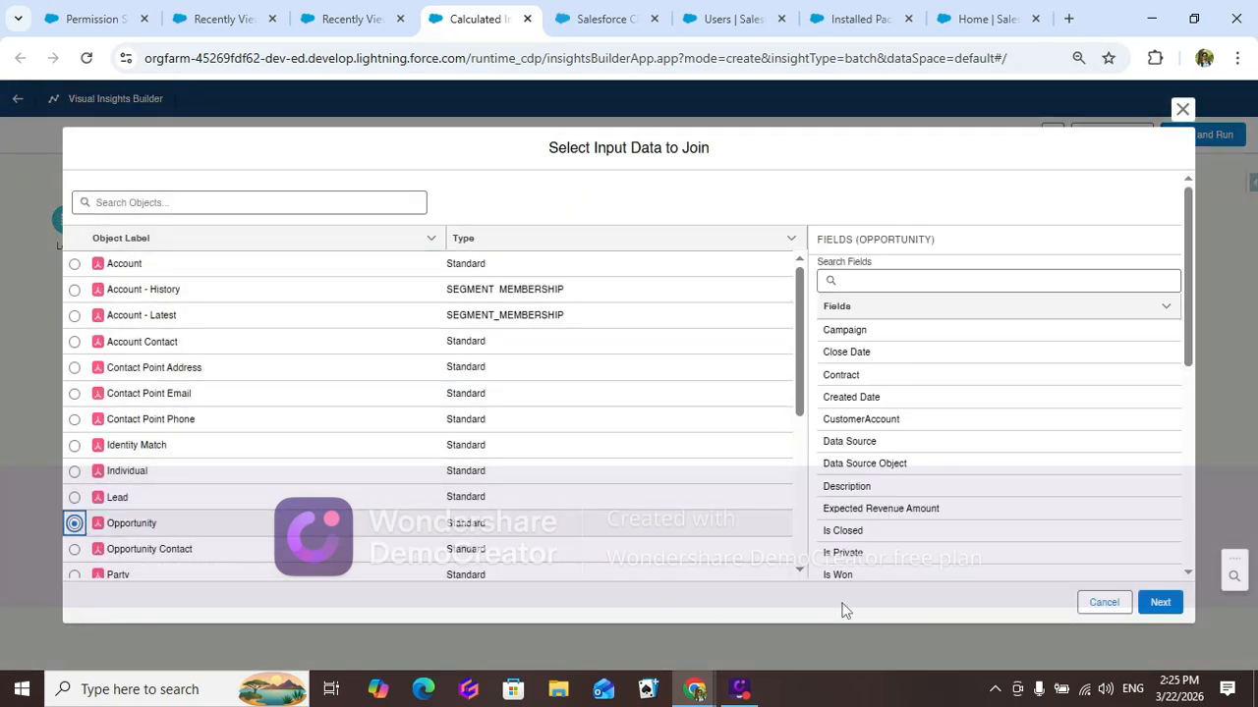
{"action": "left_click", "coordinate": [1159, 601]}
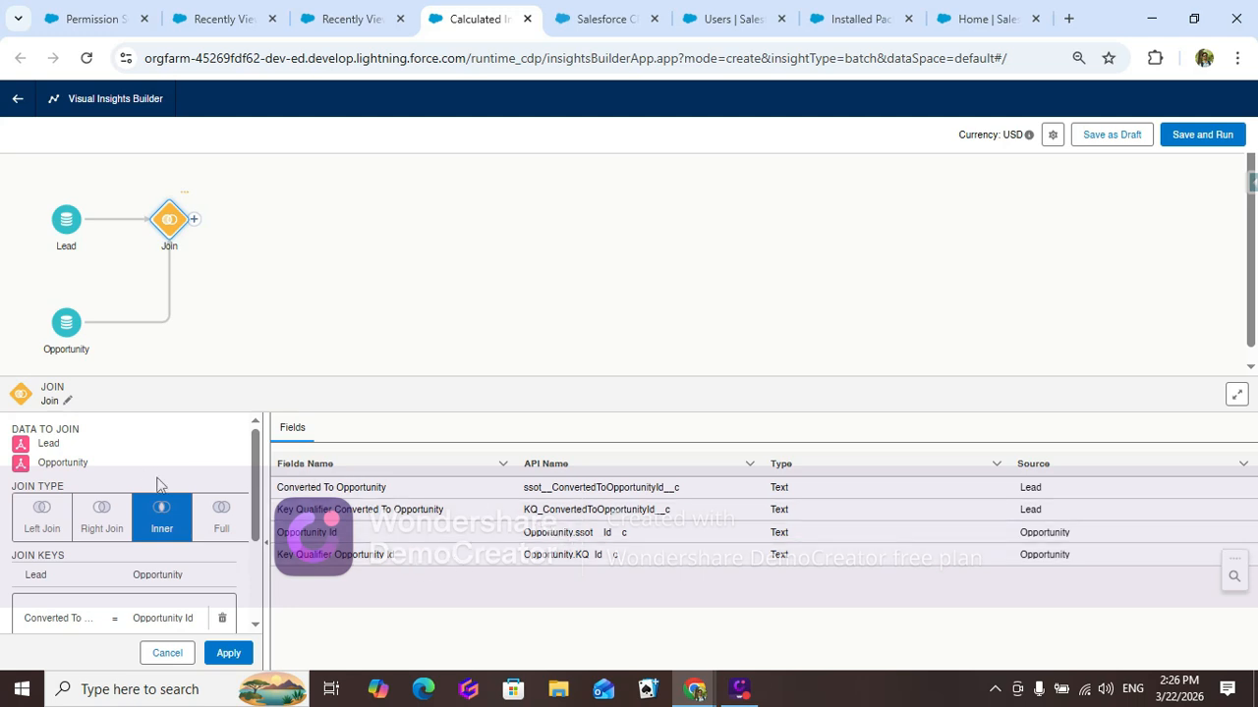
{"action": "scroll", "coordinate": [157, 487], "scroll_direction": "down", "scroll_amount": 1}
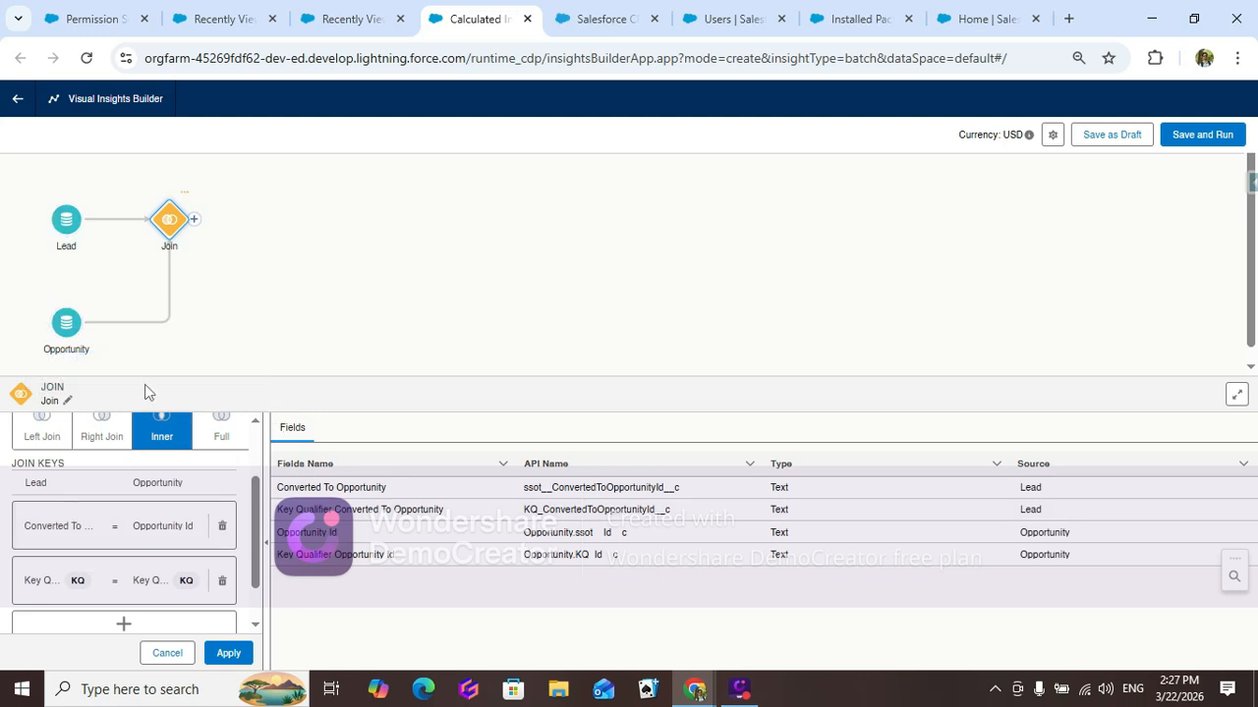
{"action": "left_click", "coordinate": [196, 222]}
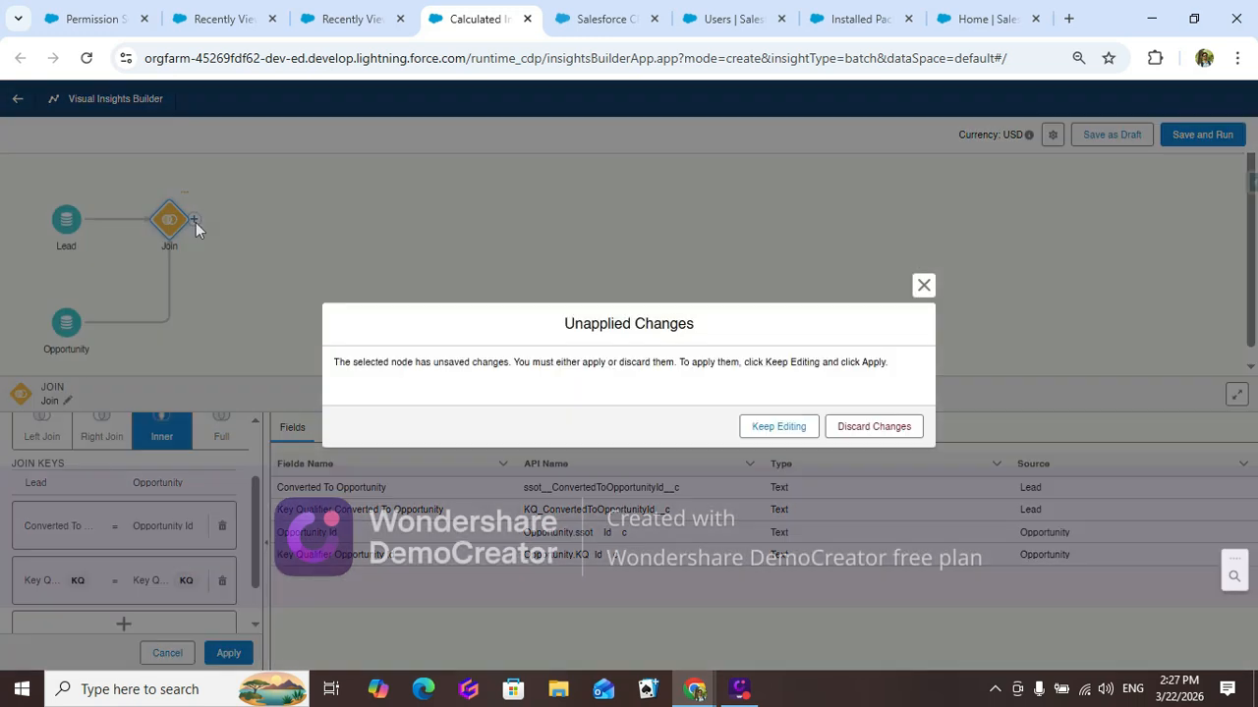
{"action": "left_click", "coordinate": [922, 289]}
{"action": "left_click", "coordinate": [228, 653]}
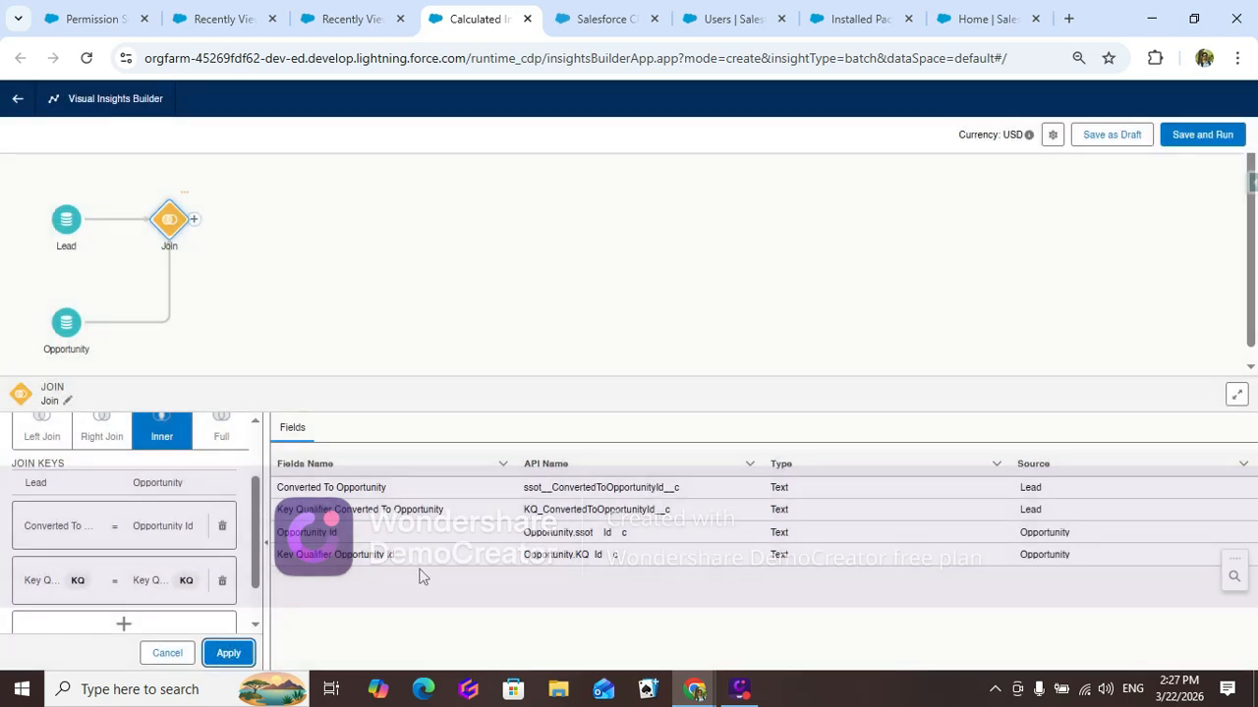
{"action": "scroll", "coordinate": [146, 573], "scroll_direction": "down", "scroll_amount": 1}
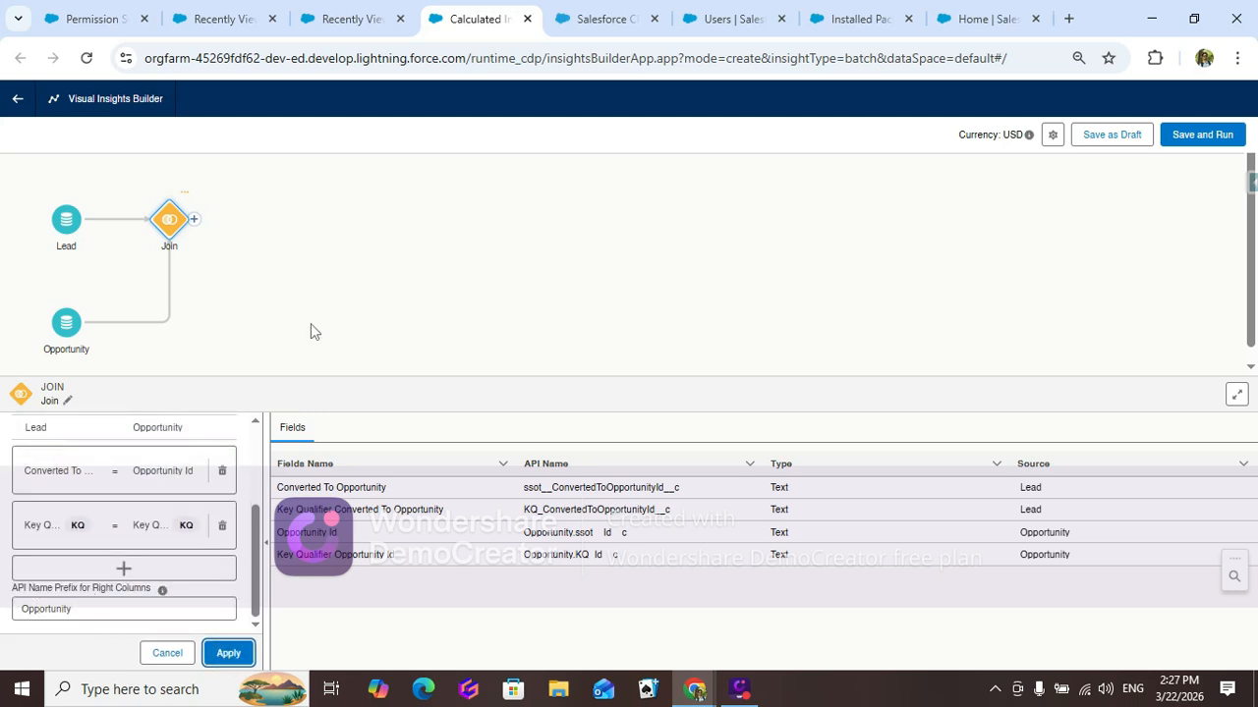
Step: Add an Aggregate node after the join and define a measure using Sum on Lead's Annual Revenue
{"action": "left_click", "coordinate": [193, 221]}
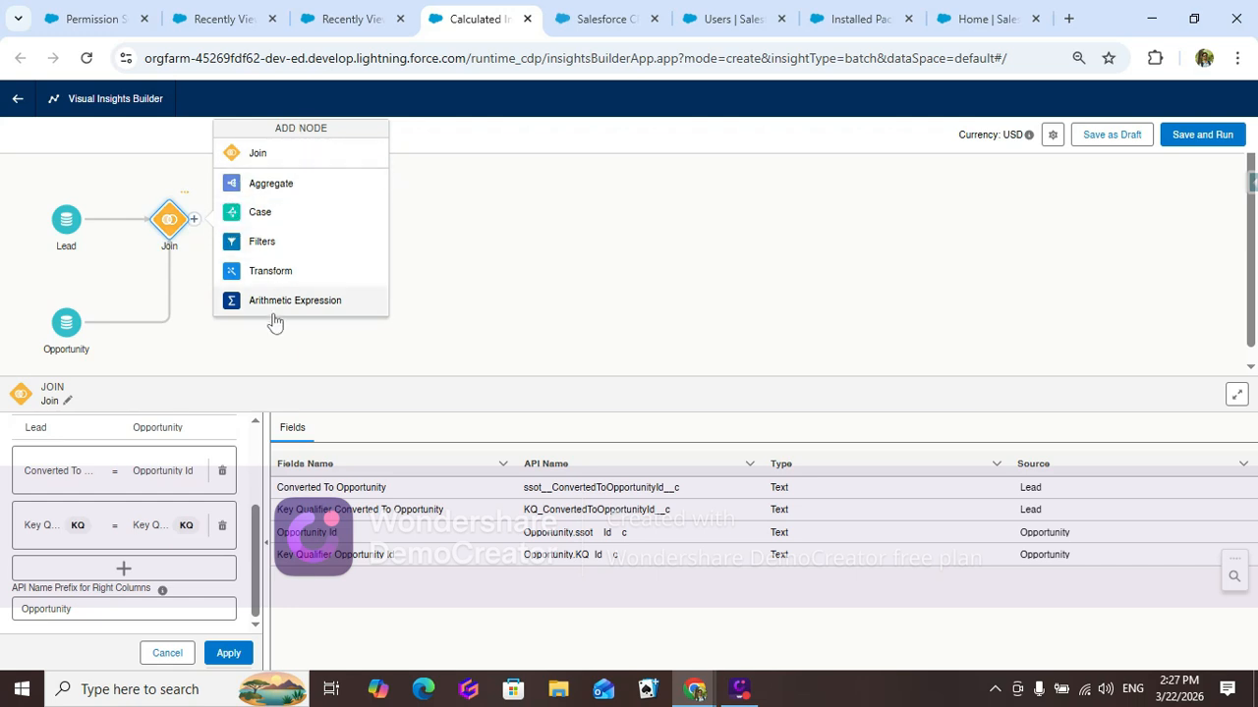
{"action": "left_click", "coordinate": [272, 185]}
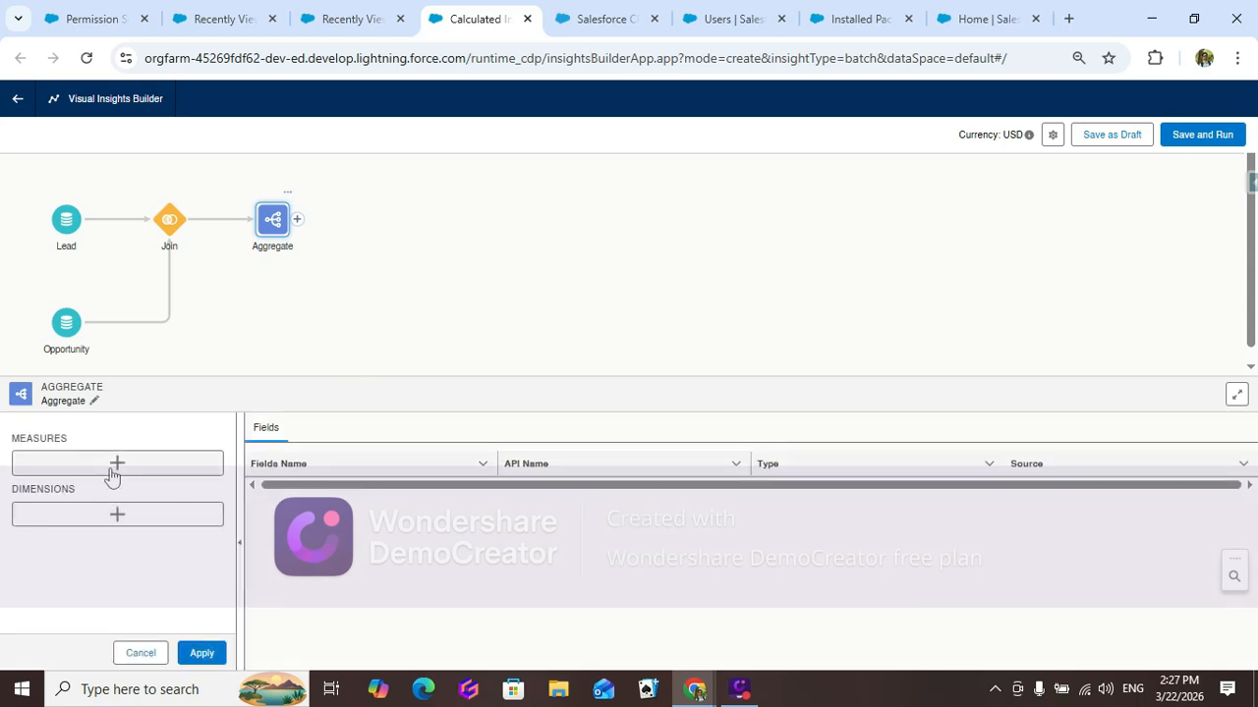
{"action": "left_click", "coordinate": [114, 466]}
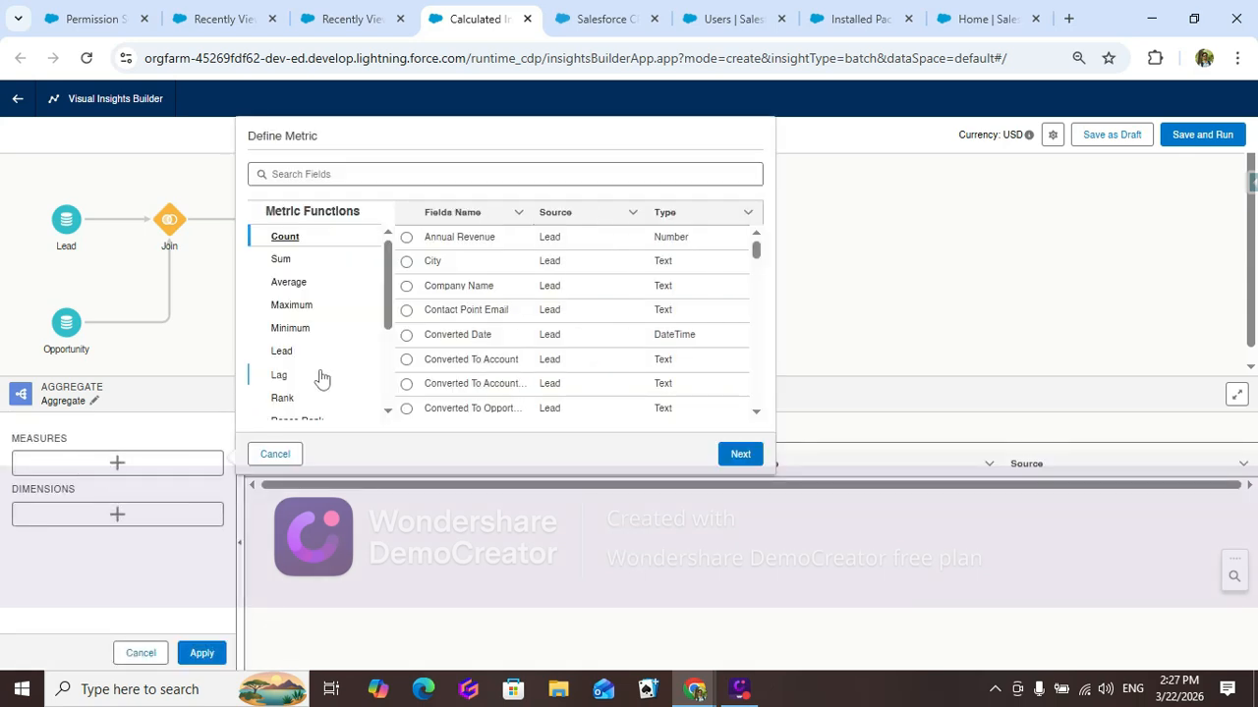
{"action": "left_click", "coordinate": [282, 261]}
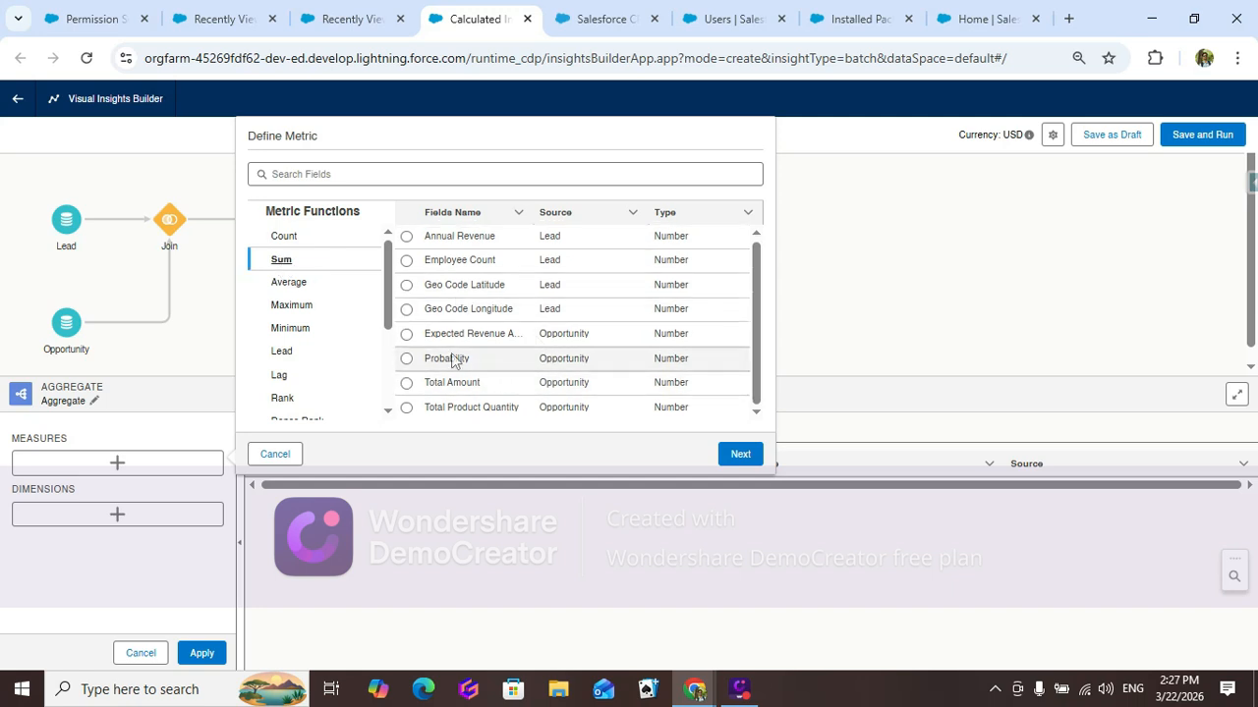
{"action": "left_click", "coordinate": [284, 238]}
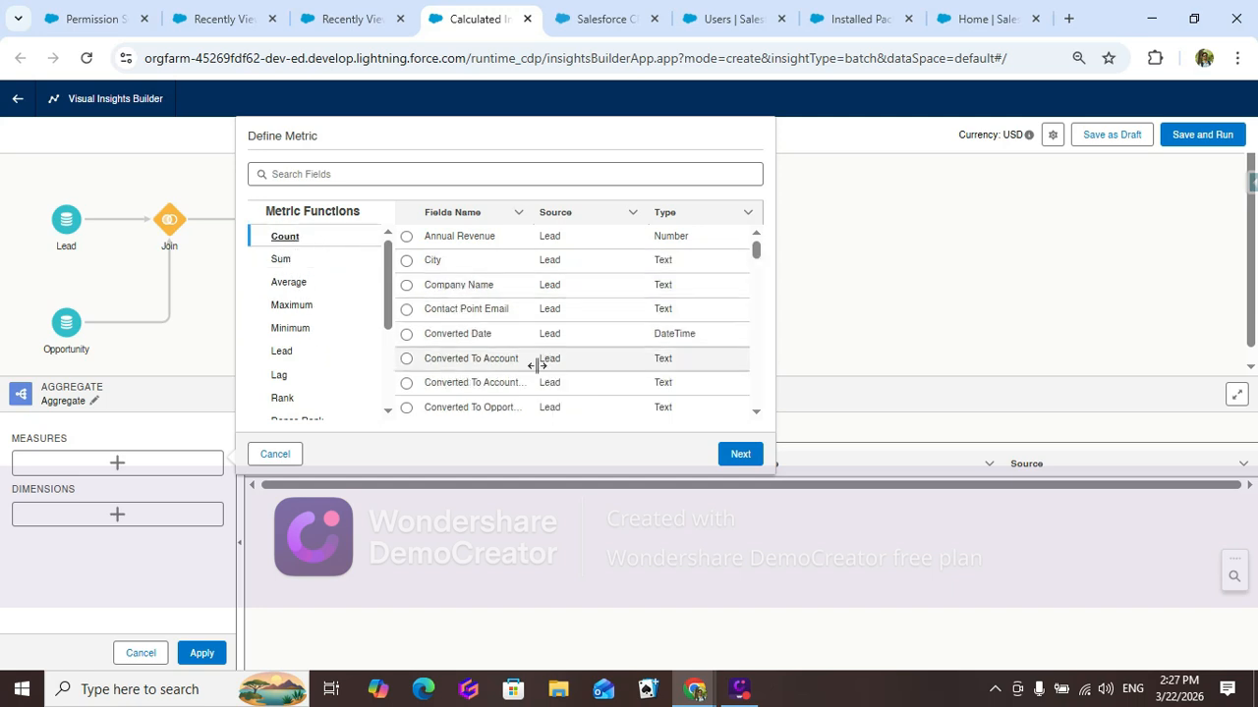
{"action": "left_click", "coordinate": [406, 241]}
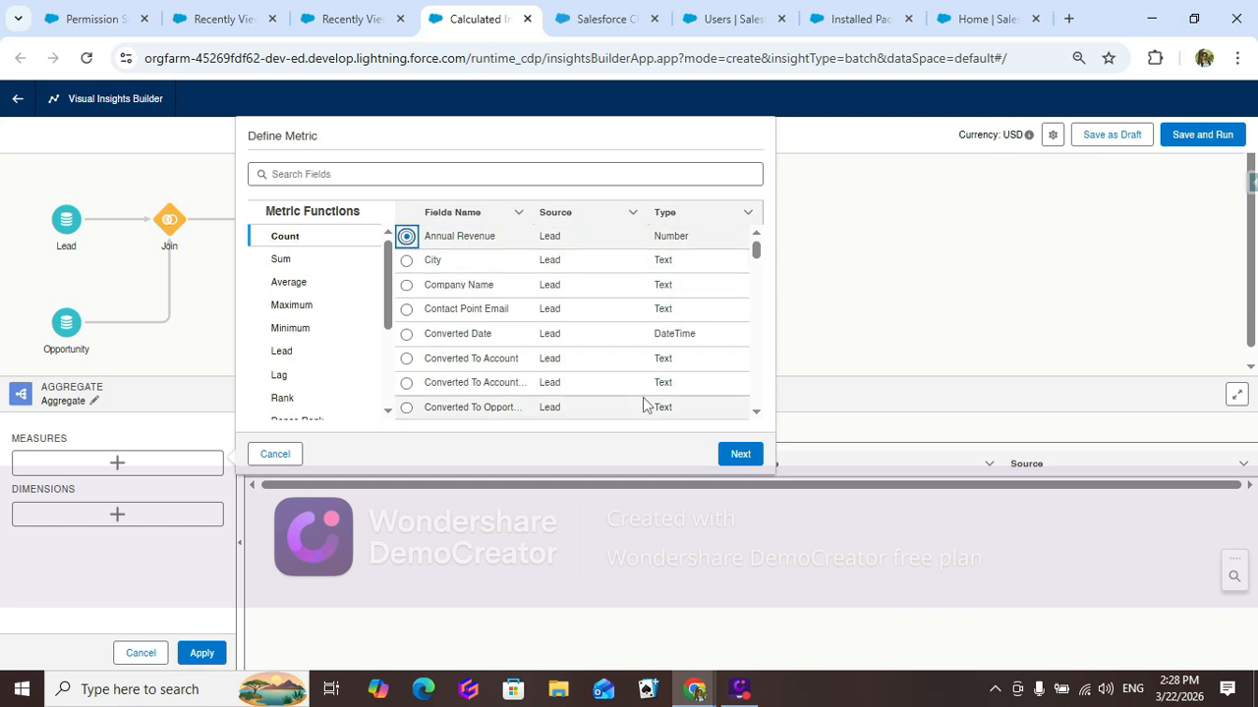
{"action": "left_click", "coordinate": [287, 261]}
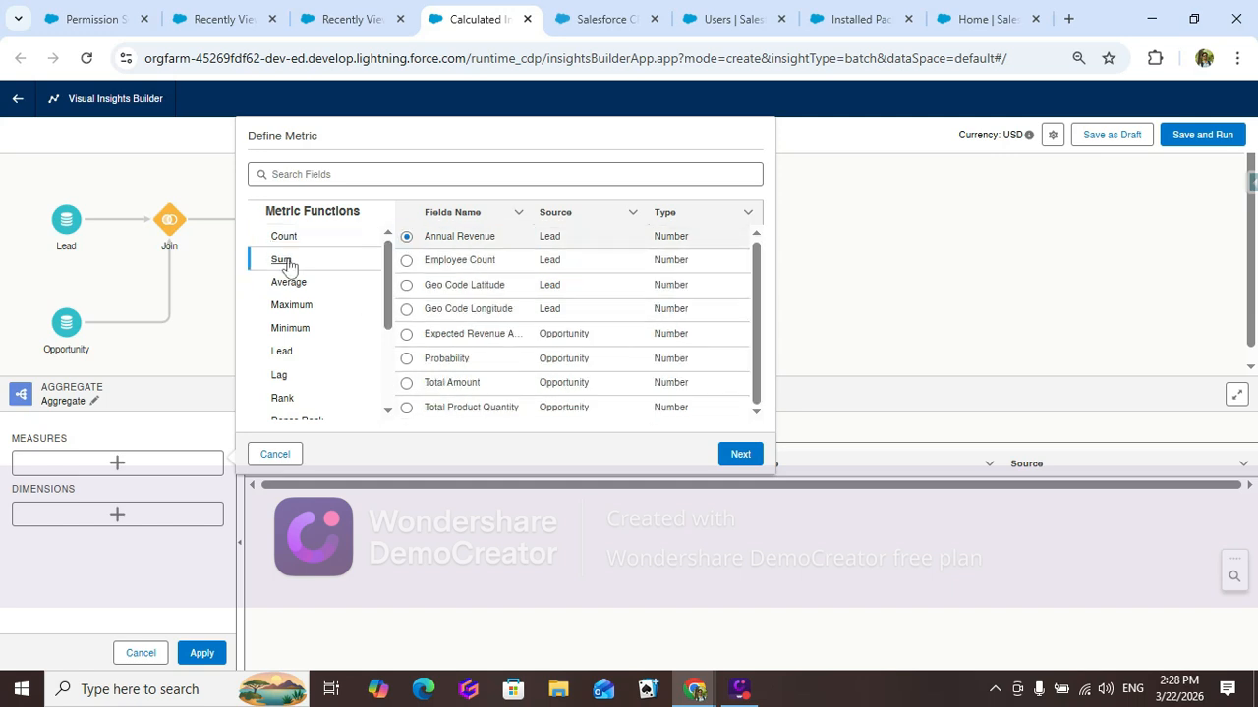
{"action": "left_click", "coordinate": [740, 454]}
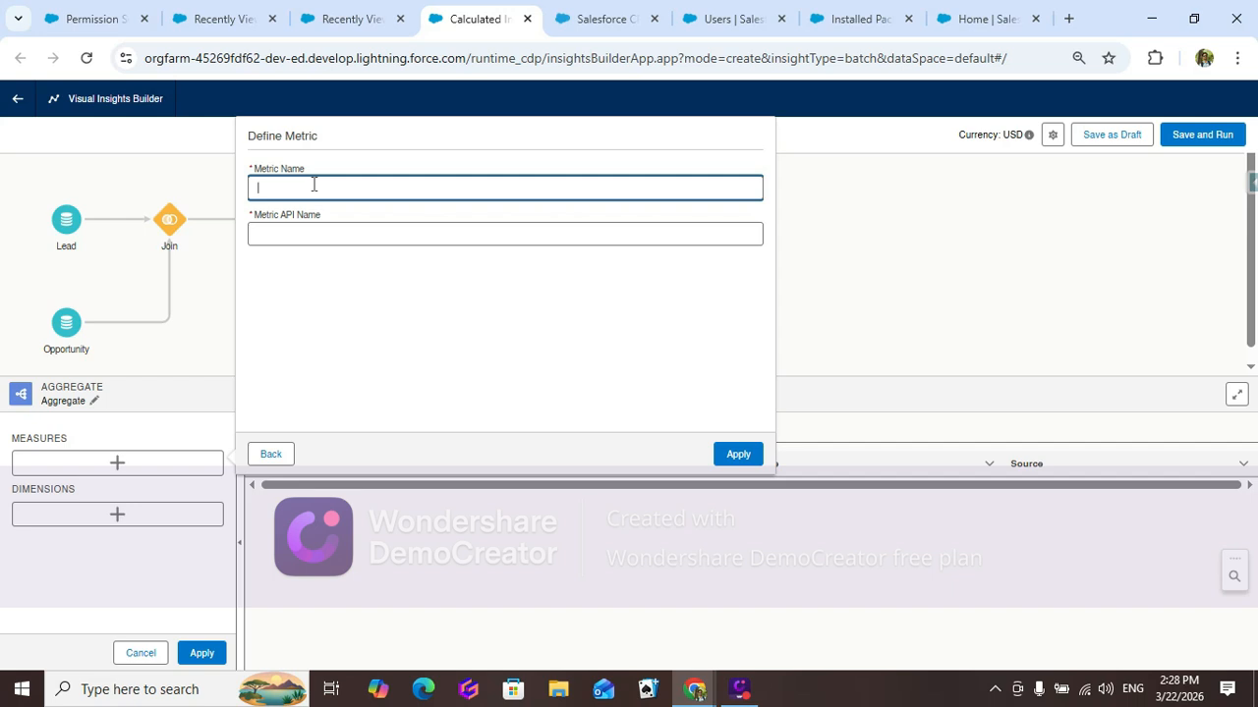
Step: Name the metric GreaterTo100 and apply it to the Aggregate node's measures
{"action": "type", "text": "Greate"}
{"action": "type", "text": "tTo"}
{"action": "type", "text": "To"}
{"action": "type", "text": "100"}
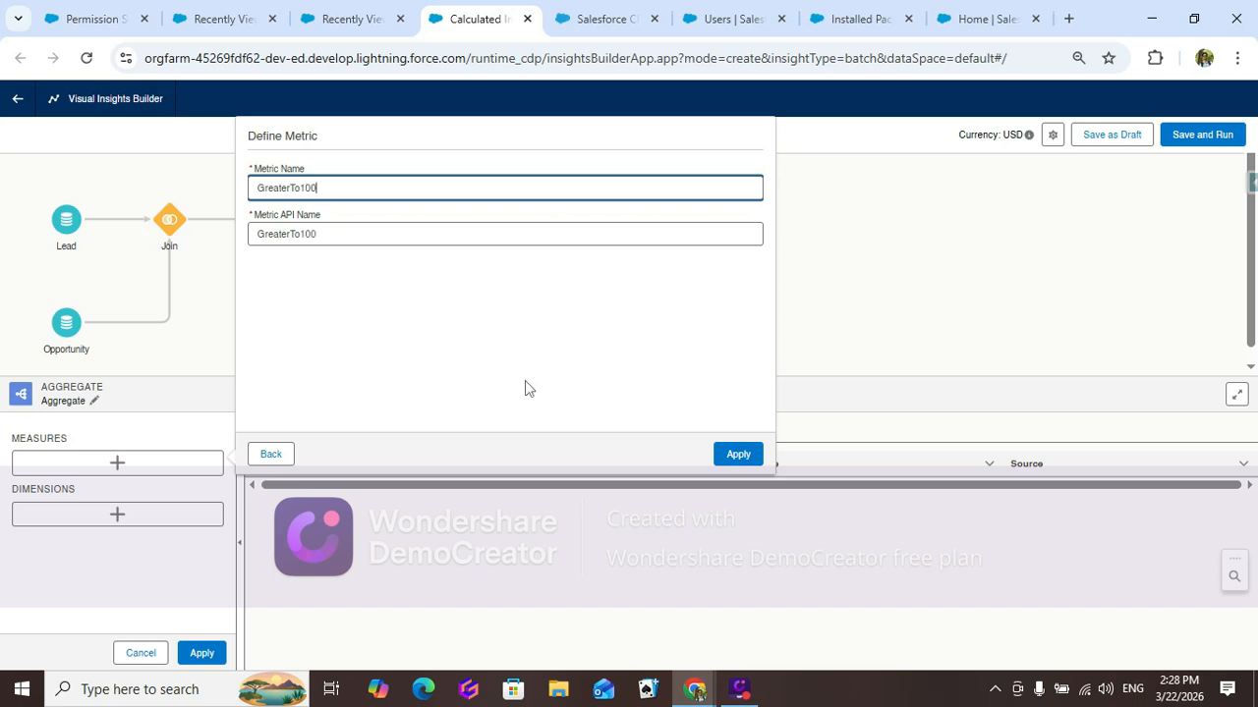
{"action": "left_click", "coordinate": [738, 454]}
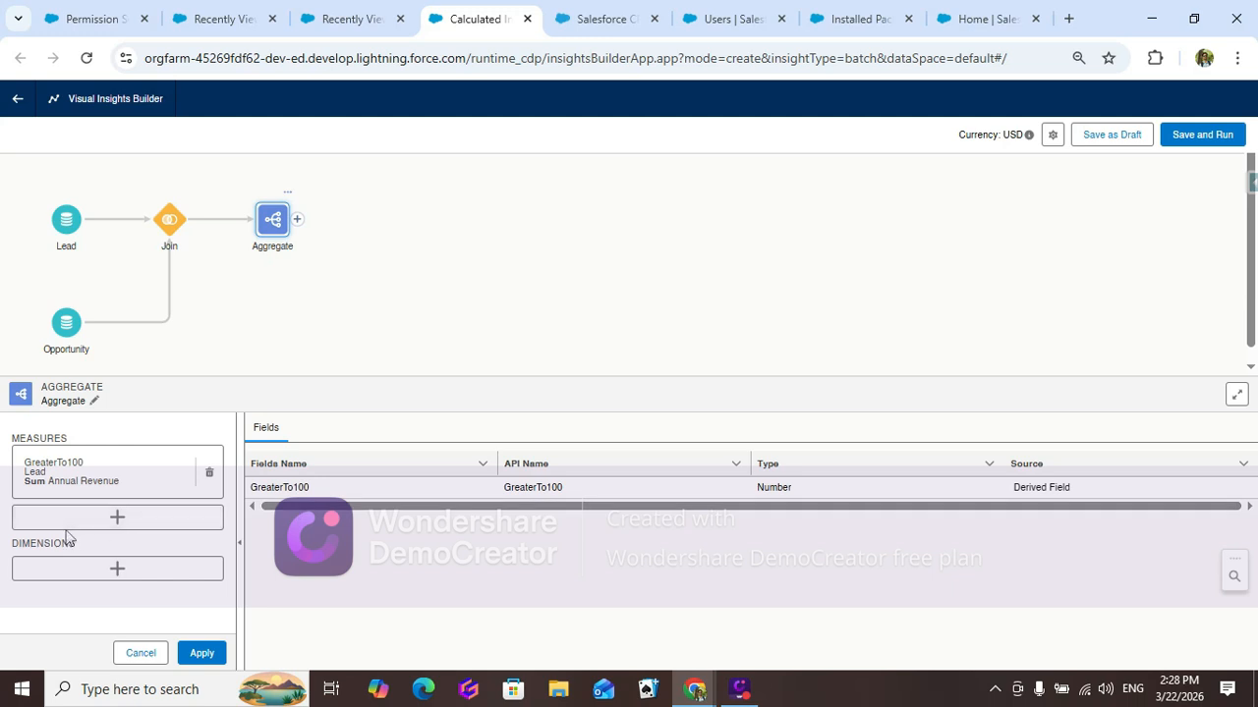
Step: Add Lead's City field as a dimension of the Aggregate node, naming it City
{"action": "left_click", "coordinate": [113, 580]}
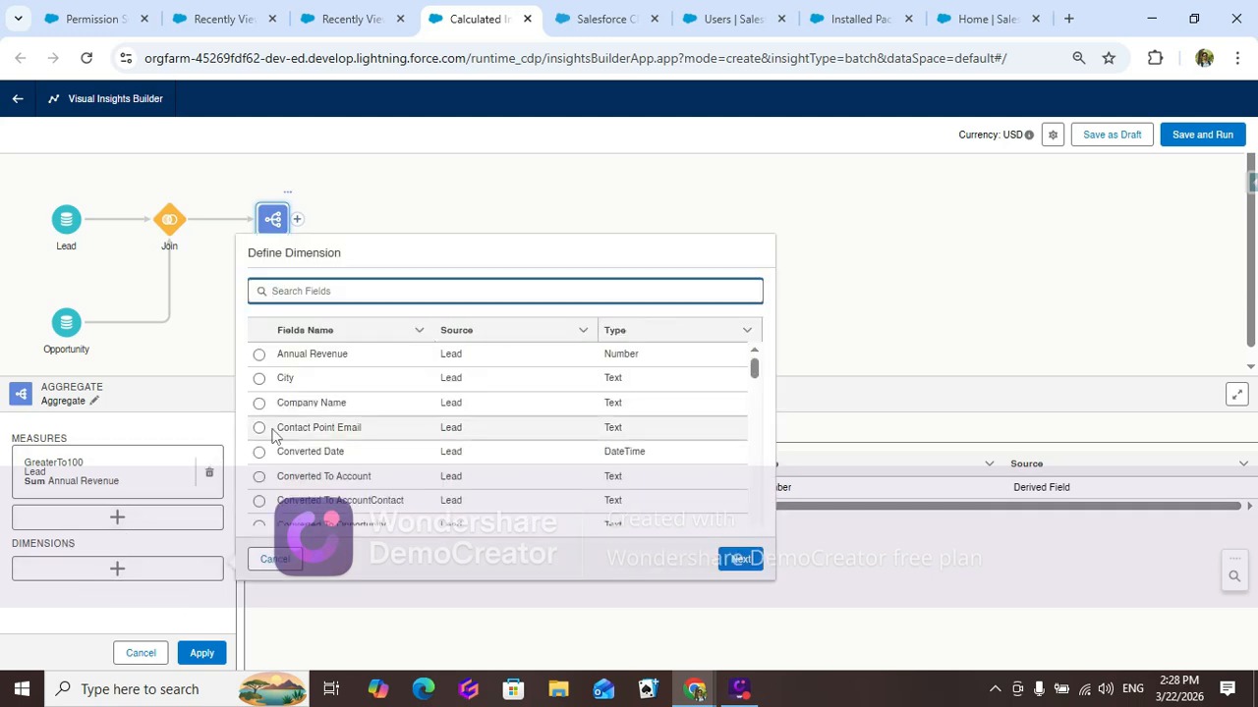
{"action": "scroll", "coordinate": [365, 444], "scroll_direction": "down", "scroll_amount": 1}
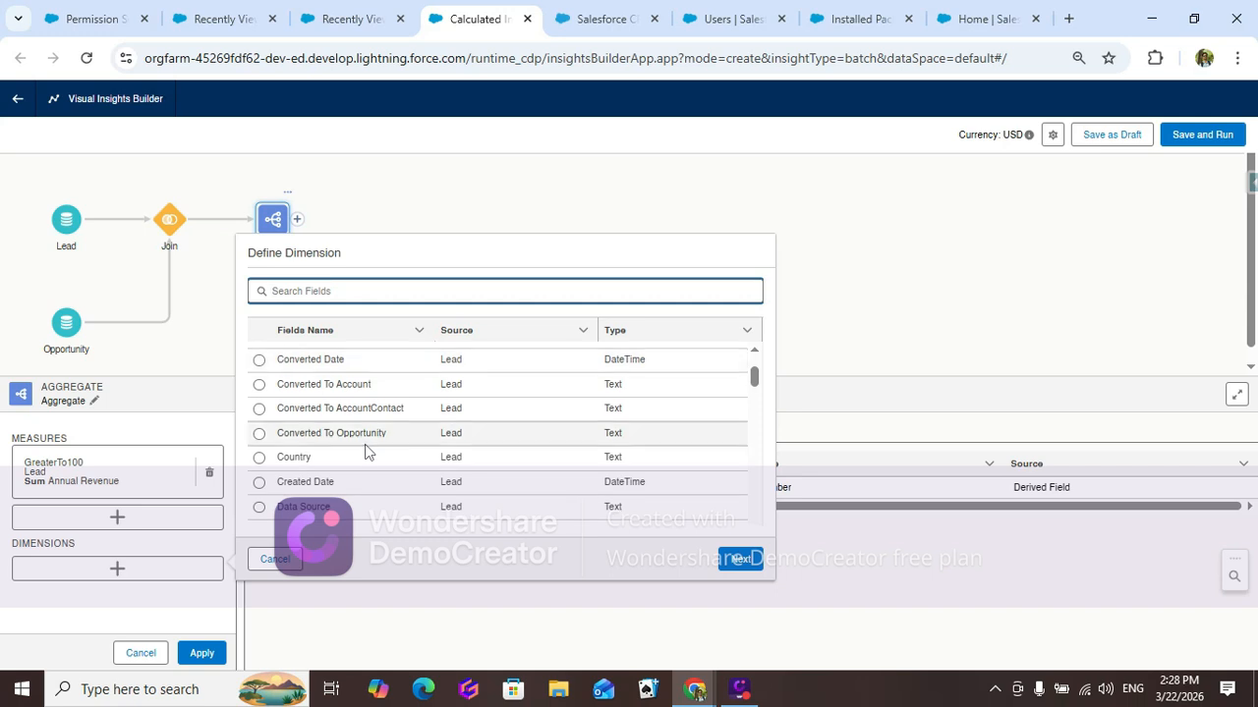
{"action": "scroll", "coordinate": [364, 450], "scroll_direction": "down", "scroll_amount": 3}
{"action": "scroll", "coordinate": [365, 450], "scroll_direction": "up", "scroll_amount": 5}
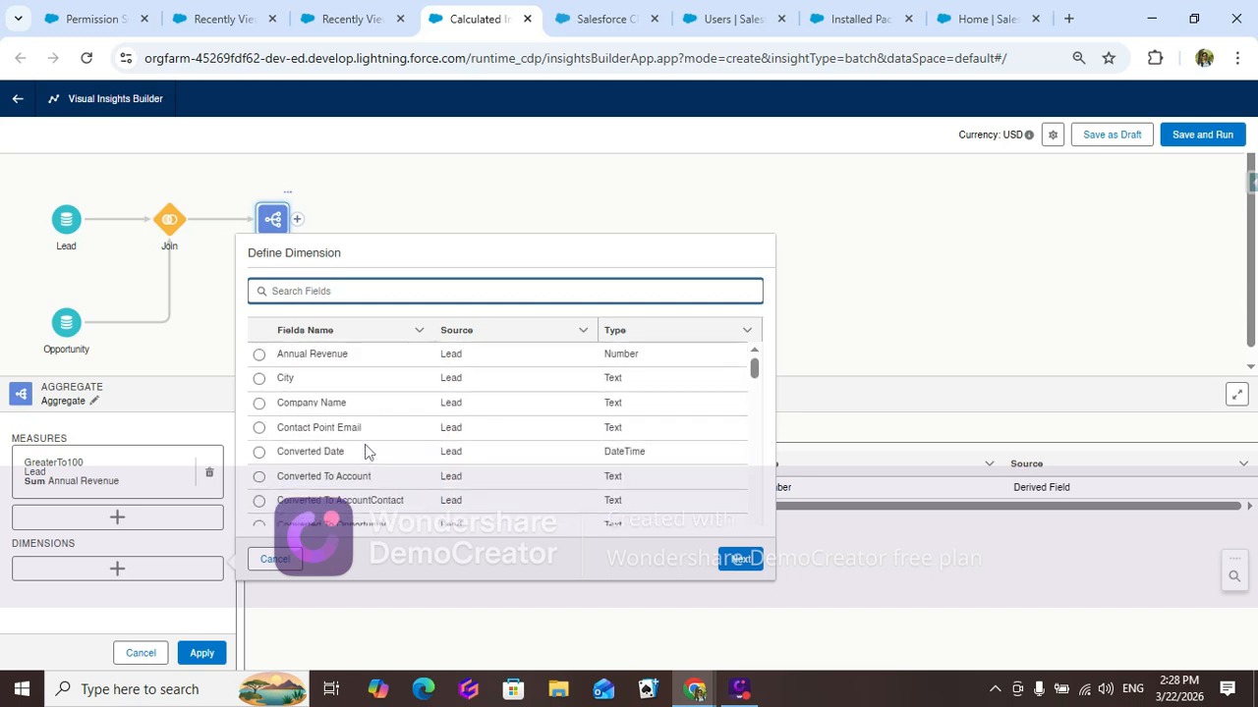
{"action": "left_click", "coordinate": [258, 378]}
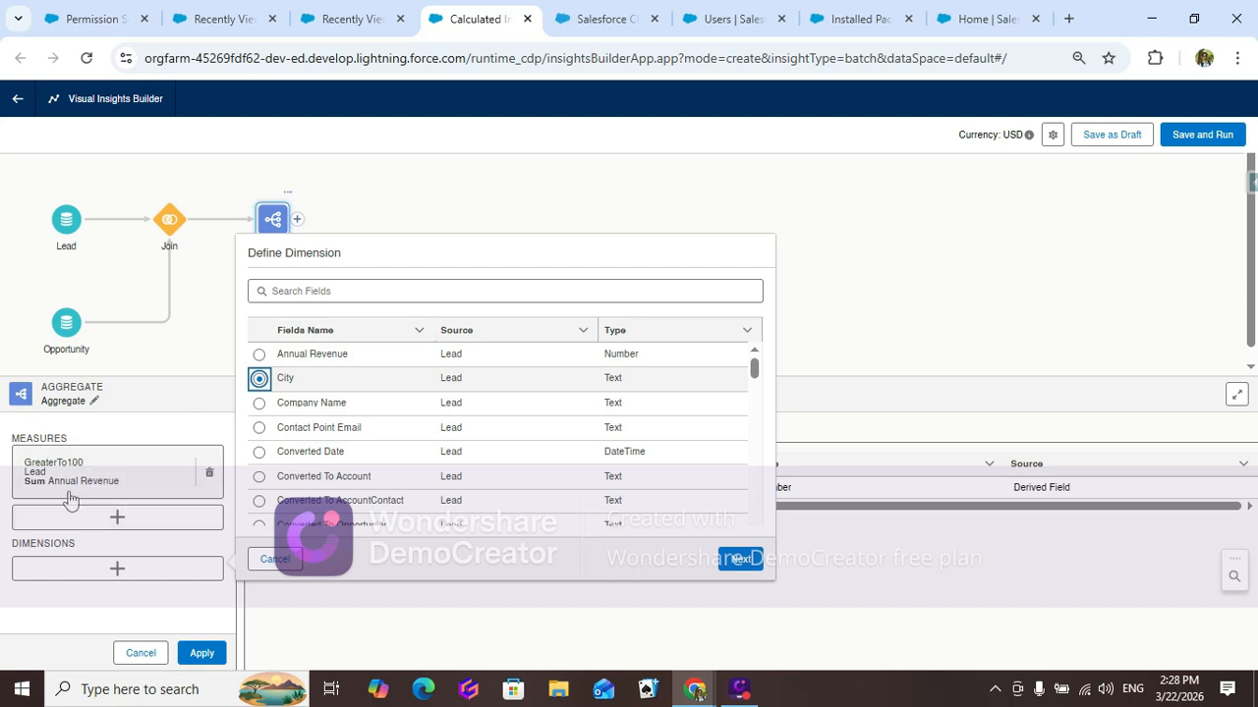
{"action": "left_click", "coordinate": [735, 560]}
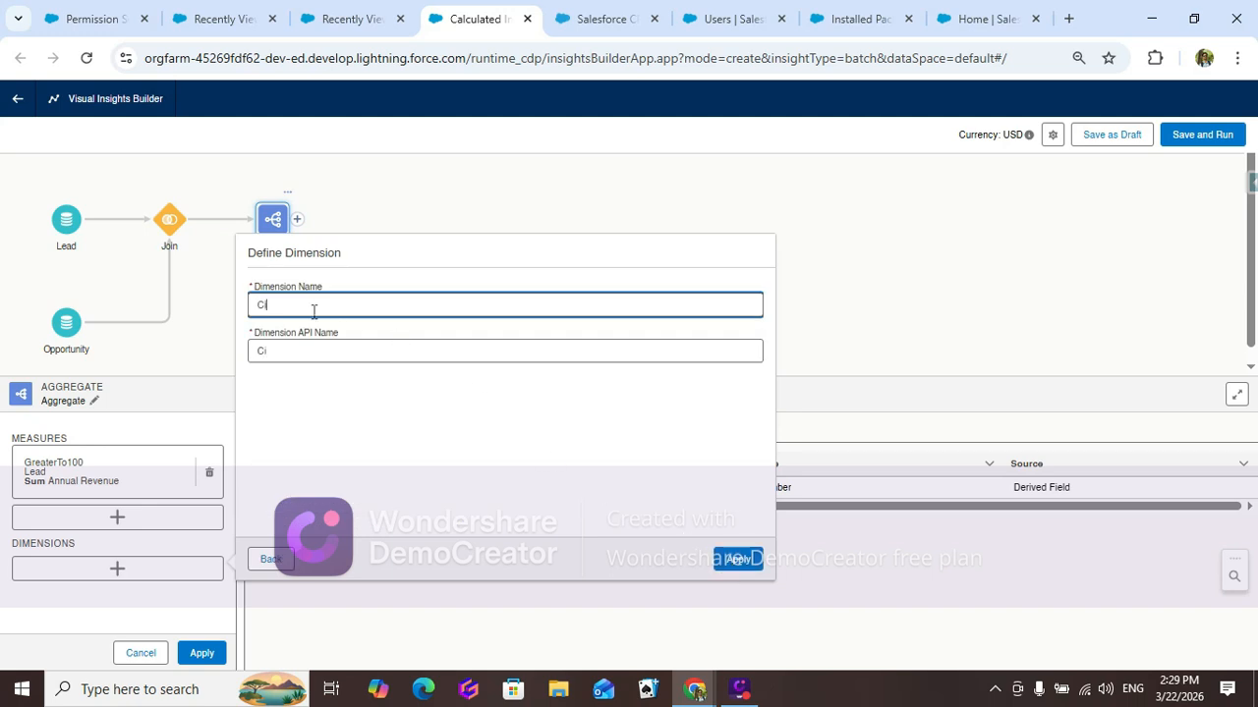
{"action": "left_click", "coordinate": [737, 559]}
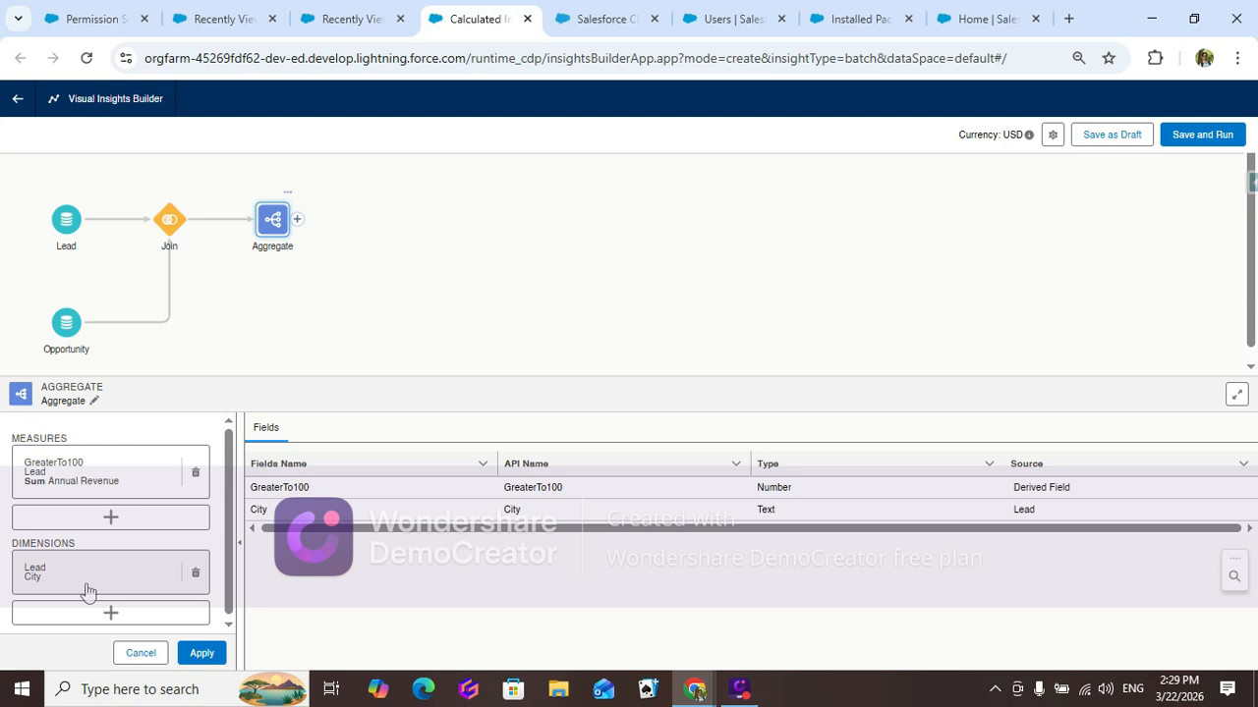
Step: Apply the Aggregate node's settings and add a Transform node after it
{"action": "left_click", "coordinate": [203, 655]}
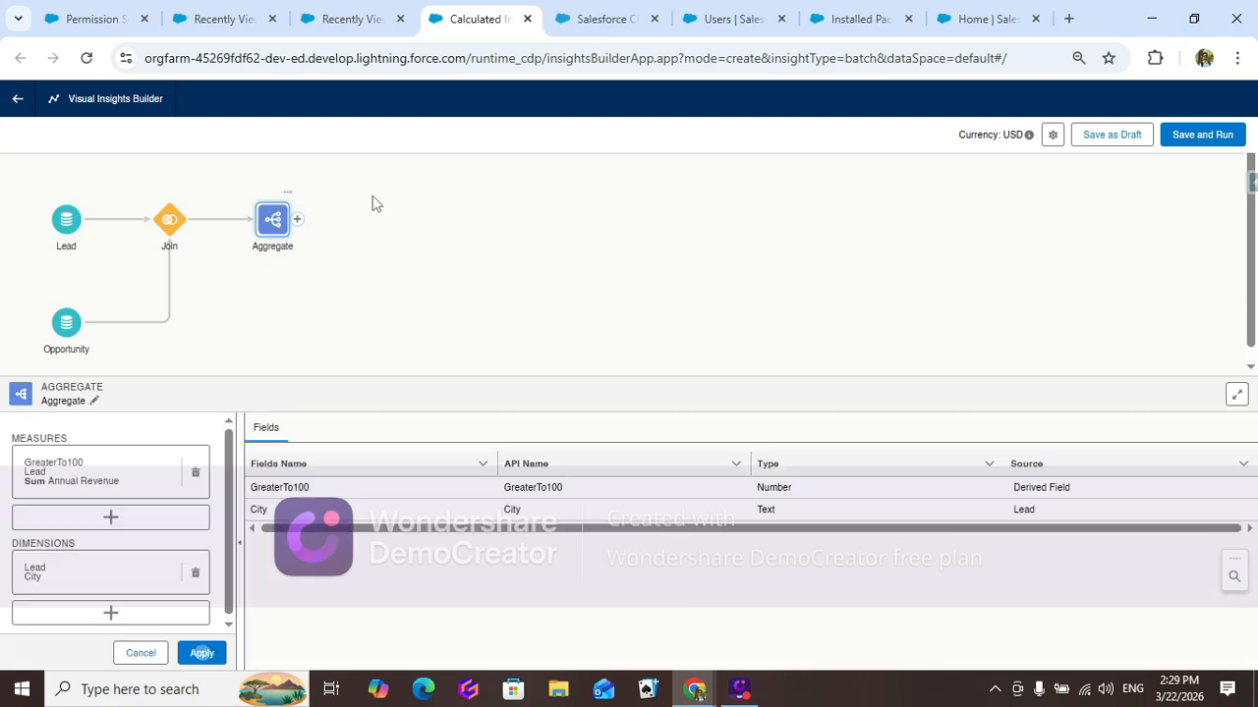
{"action": "left_click", "coordinate": [296, 221]}
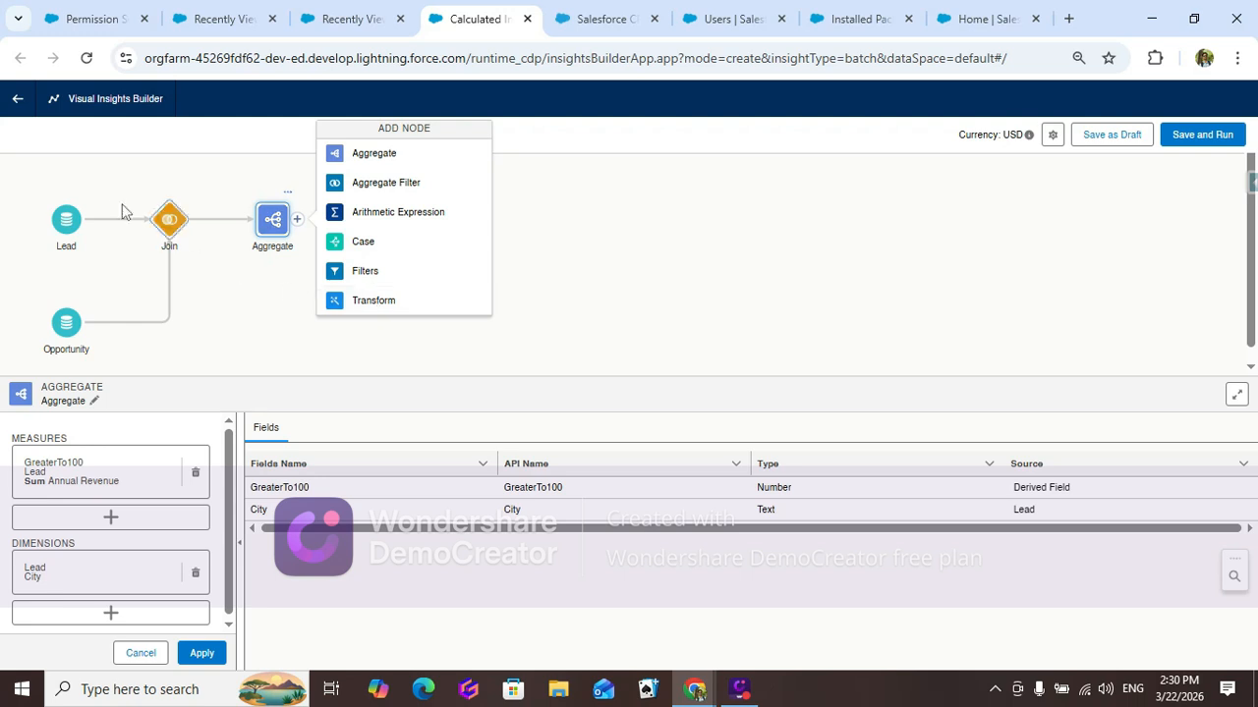
{"action": "left_click", "coordinate": [365, 300]}
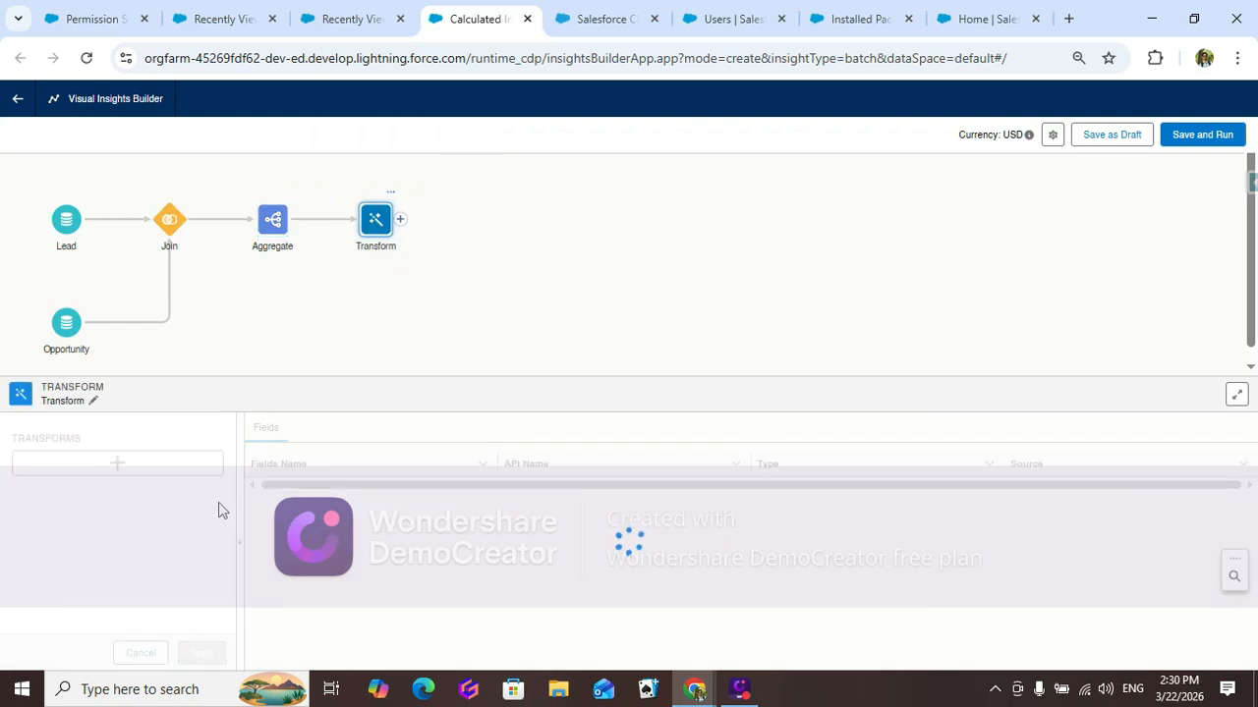
Step: Define an Absolute Value transform on the derived GreaterTo100 field and name it Qualified Lead
{"action": "left_click", "coordinate": [118, 465]}
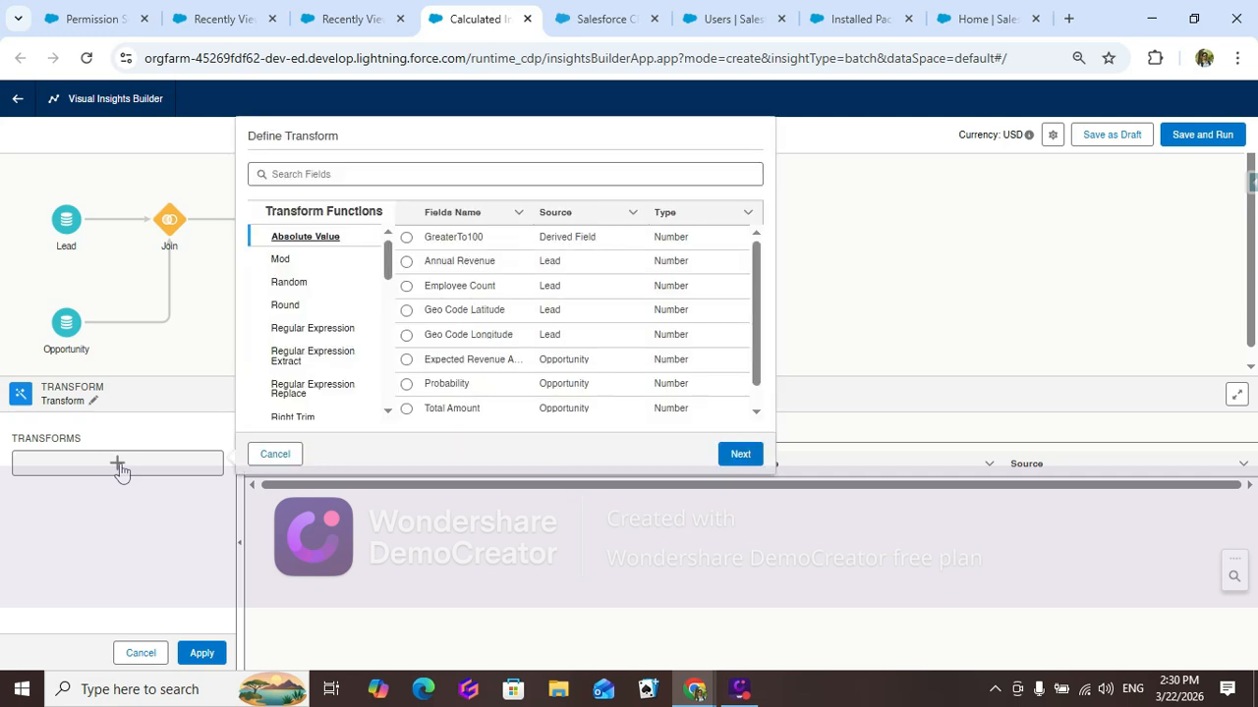
{"action": "left_click", "coordinate": [406, 238]}
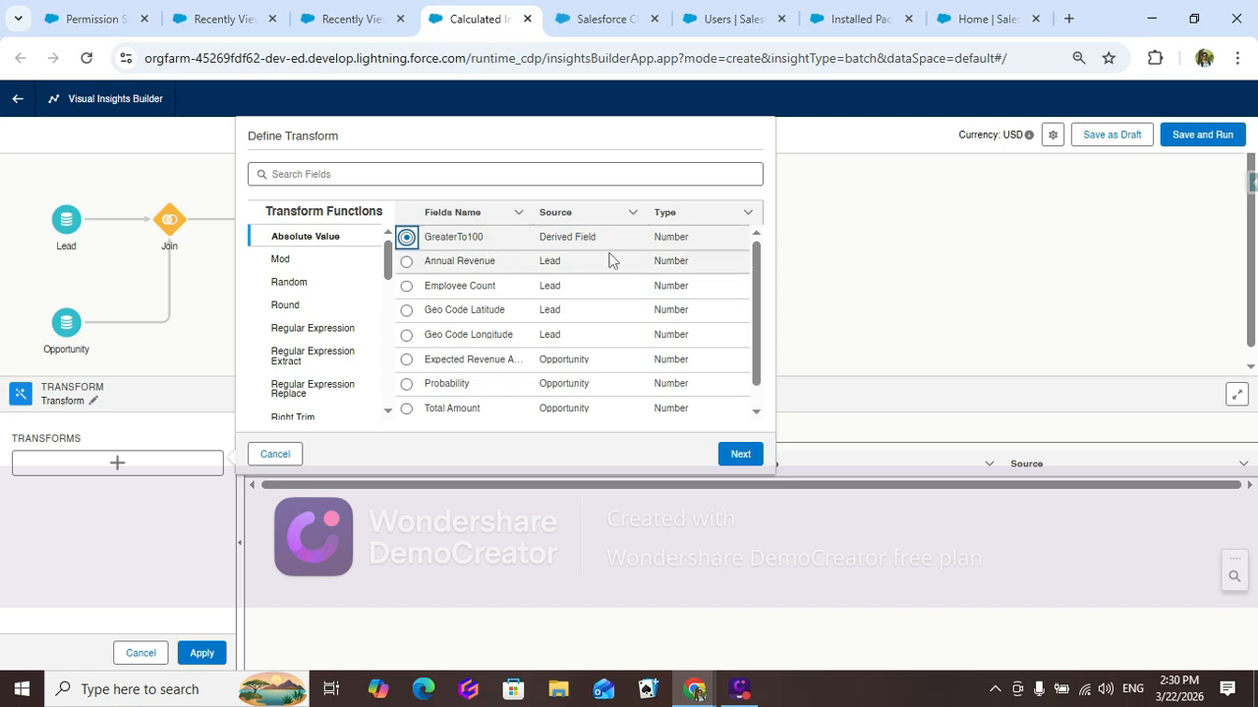
{"action": "left_click", "coordinate": [741, 455]}
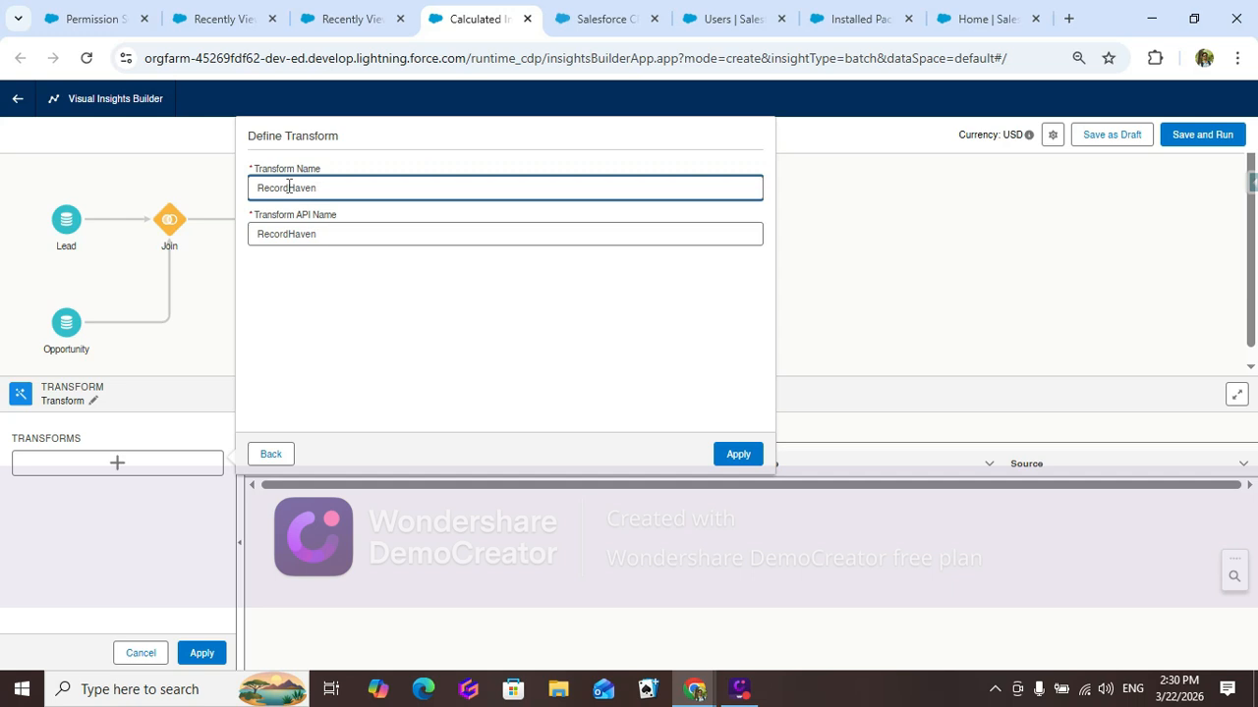
{"action": "key", "text": "ctrl+a"}
{"action": "key", "text": "BackSpace"}
{"action": "left_click", "coordinate": [739, 454]}
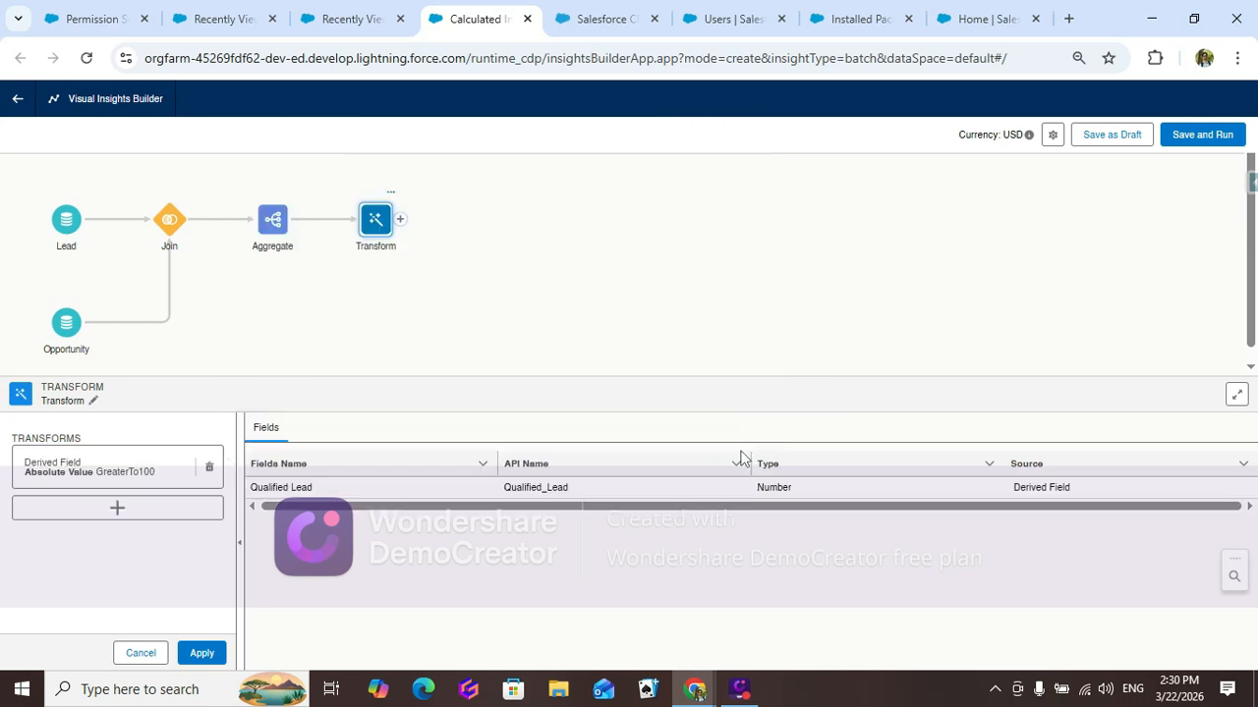
Step: Start a second transform and examine the available transform functions and the fields offered for Substring and Absolute Value
{"action": "left_click", "coordinate": [105, 514]}
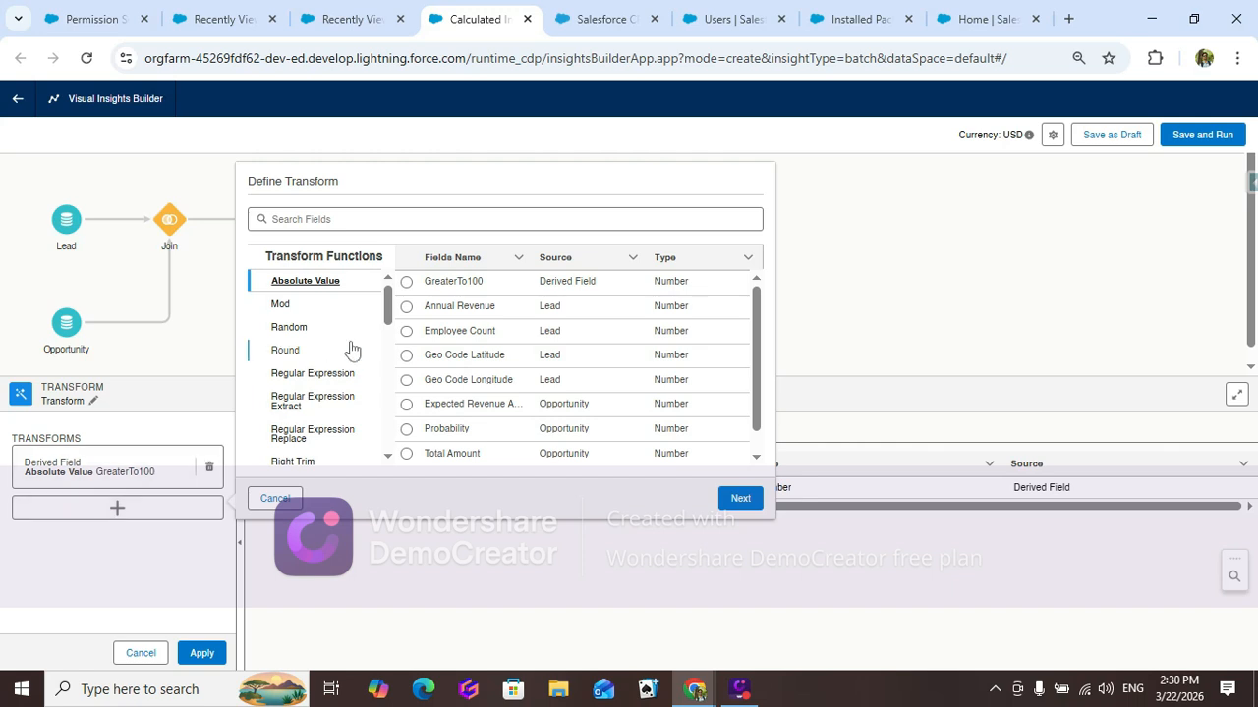
{"action": "scroll", "coordinate": [342, 418], "scroll_direction": "down", "scroll_amount": 1}
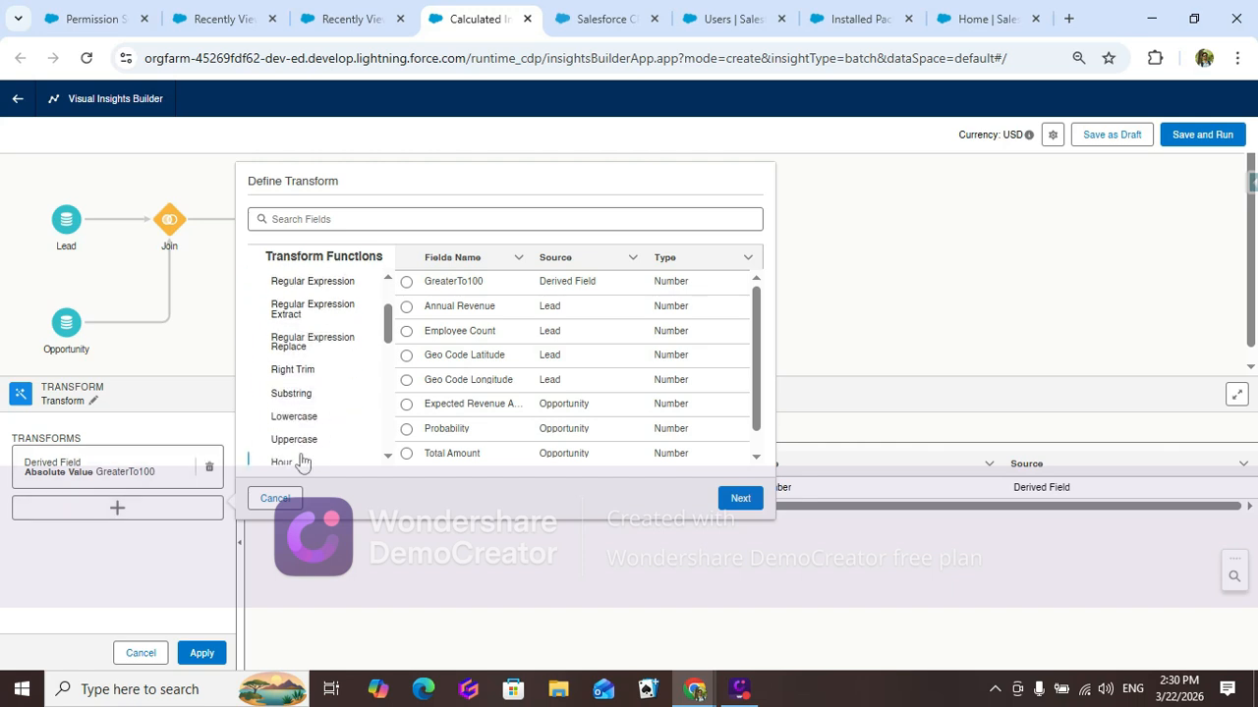
{"action": "scroll", "coordinate": [323, 427], "scroll_direction": "down", "scroll_amount": 1}
{"action": "scroll", "coordinate": [325, 428], "scroll_direction": "up", "scroll_amount": 1}
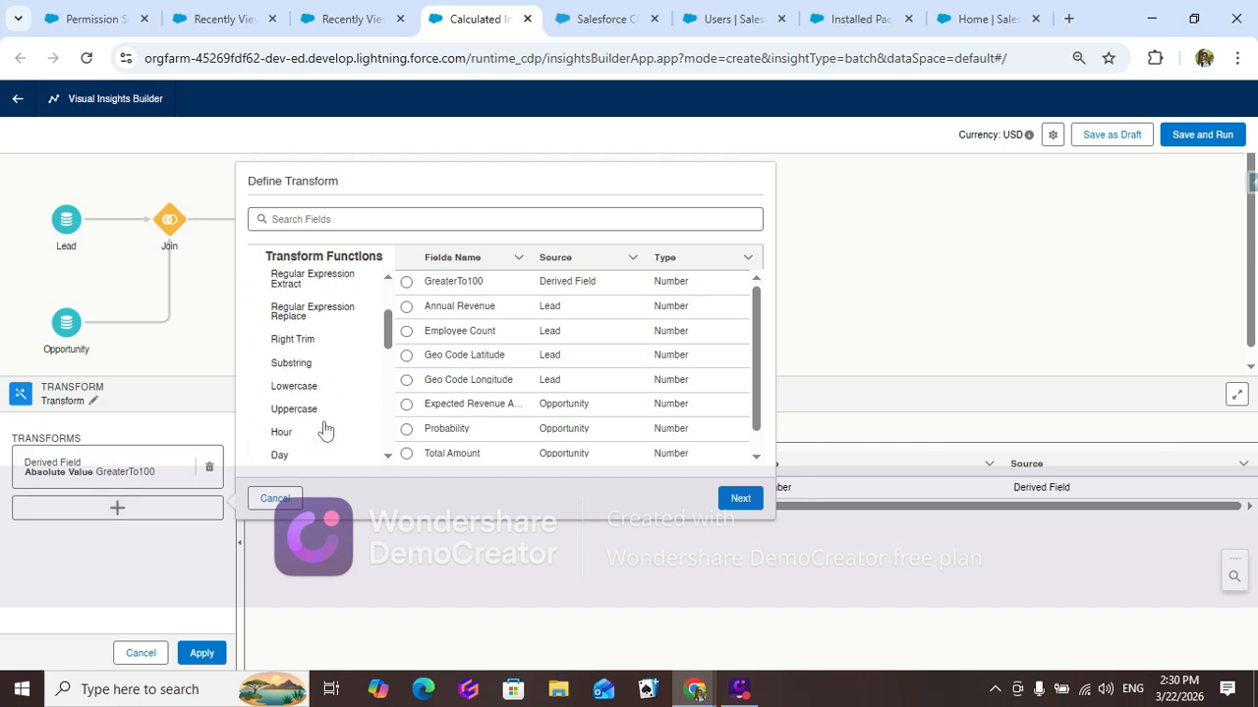
{"action": "left_click", "coordinate": [295, 394]}
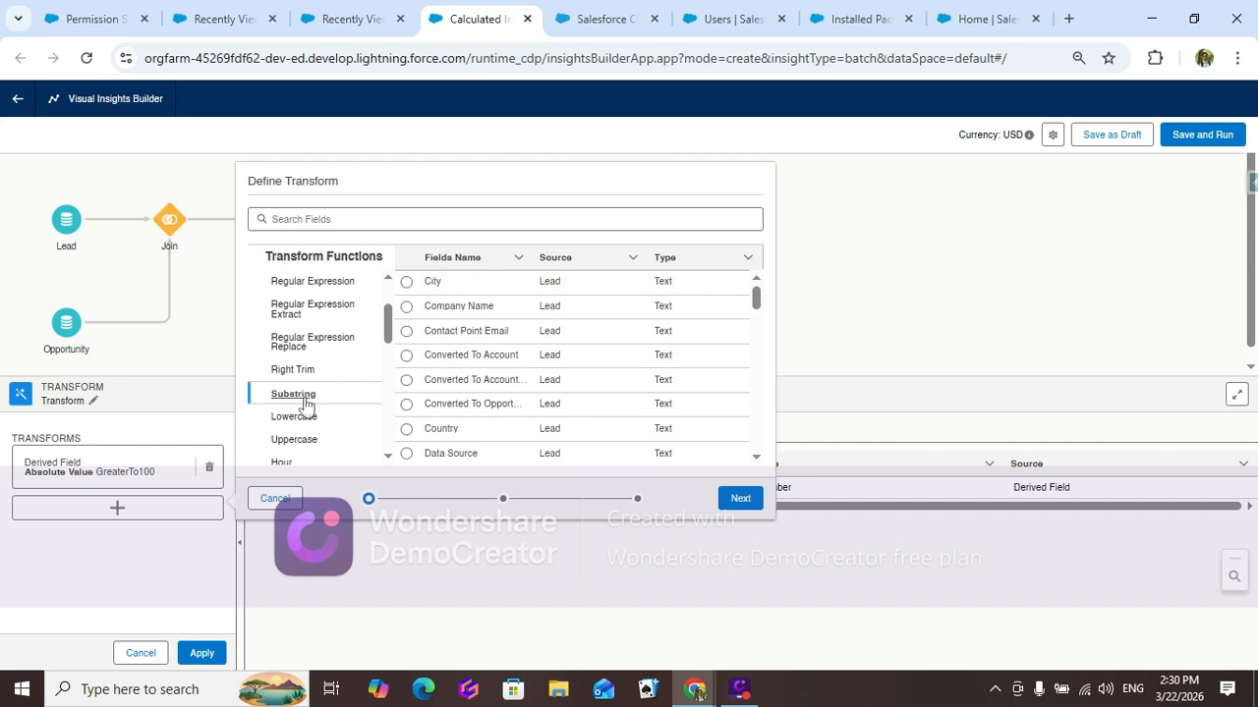
{"action": "scroll", "coordinate": [314, 378], "scroll_direction": "down", "scroll_amount": 3}
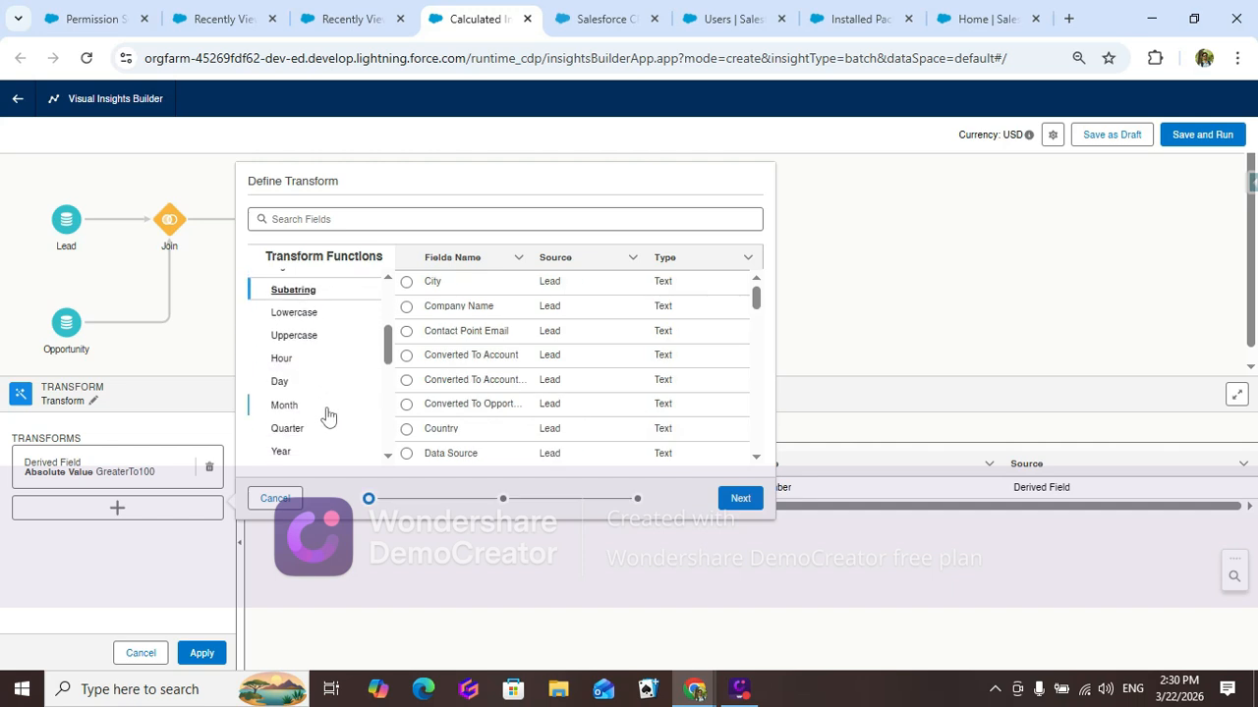
{"action": "scroll", "coordinate": [327, 423], "scroll_direction": "down", "scroll_amount": 4}
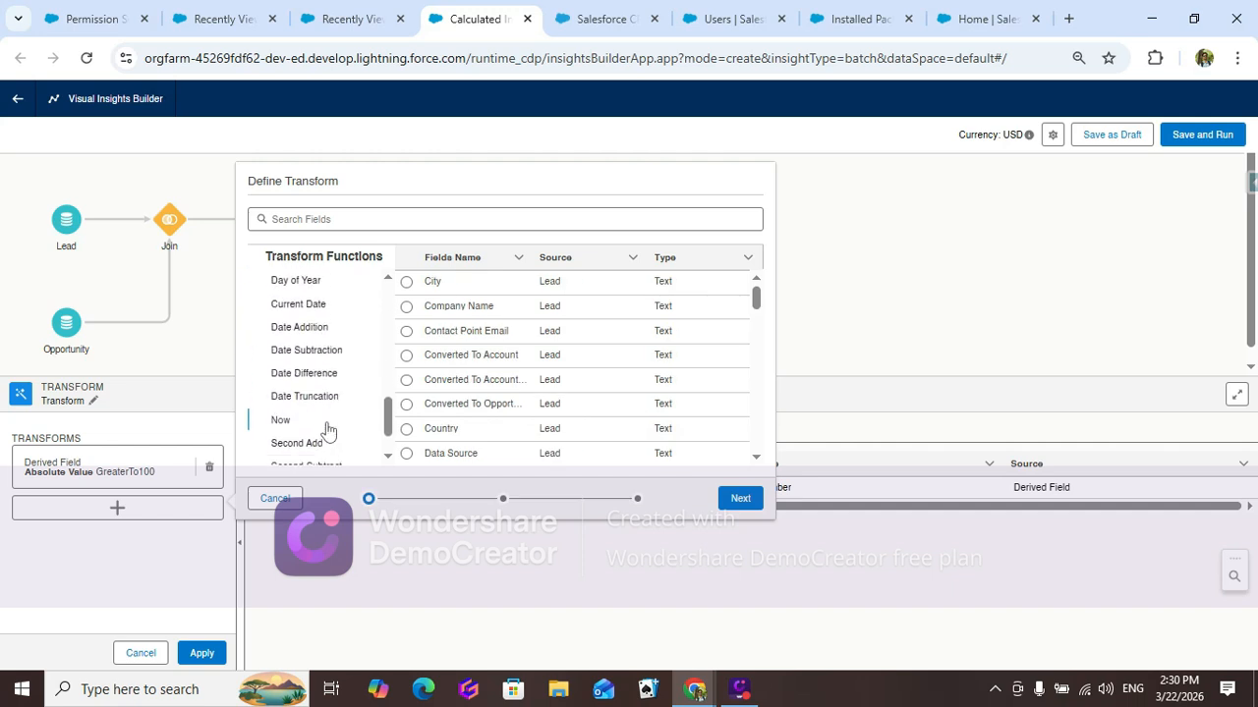
{"action": "scroll", "coordinate": [329, 429], "scroll_direction": "down", "scroll_amount": 1}
{"action": "scroll", "coordinate": [334, 429], "scroll_direction": "up", "scroll_amount": 9}
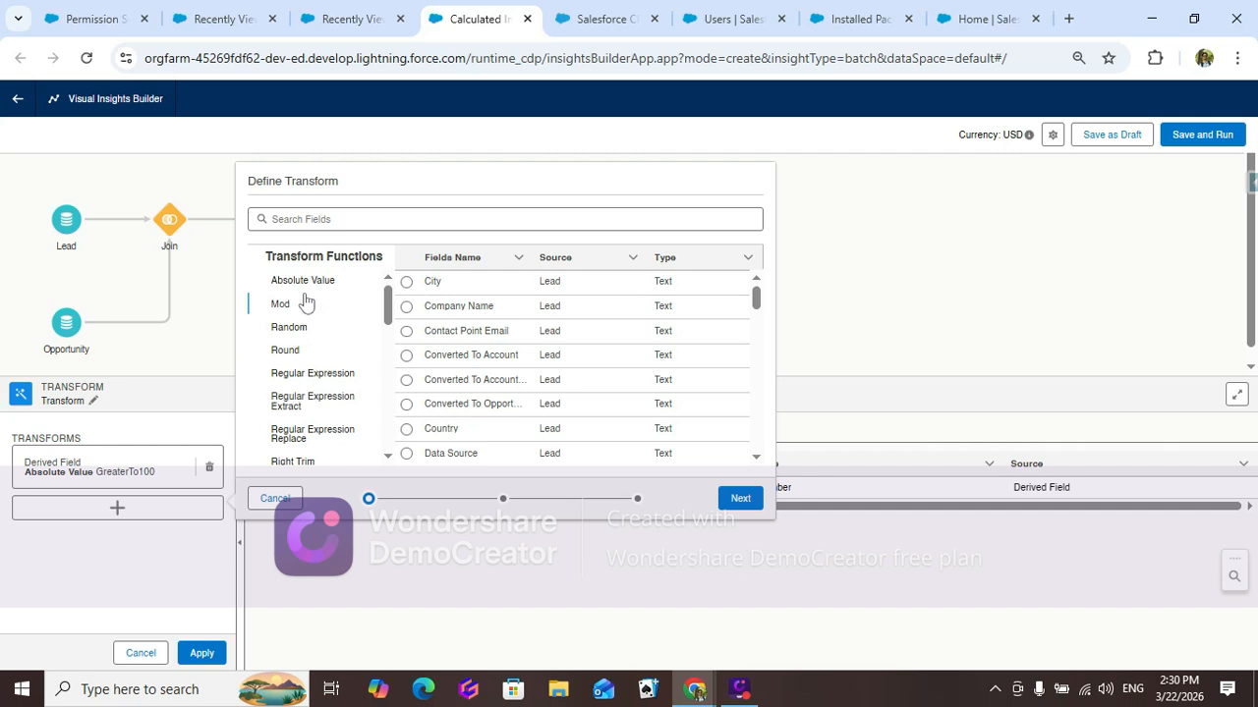
{"action": "left_click", "coordinate": [304, 281]}
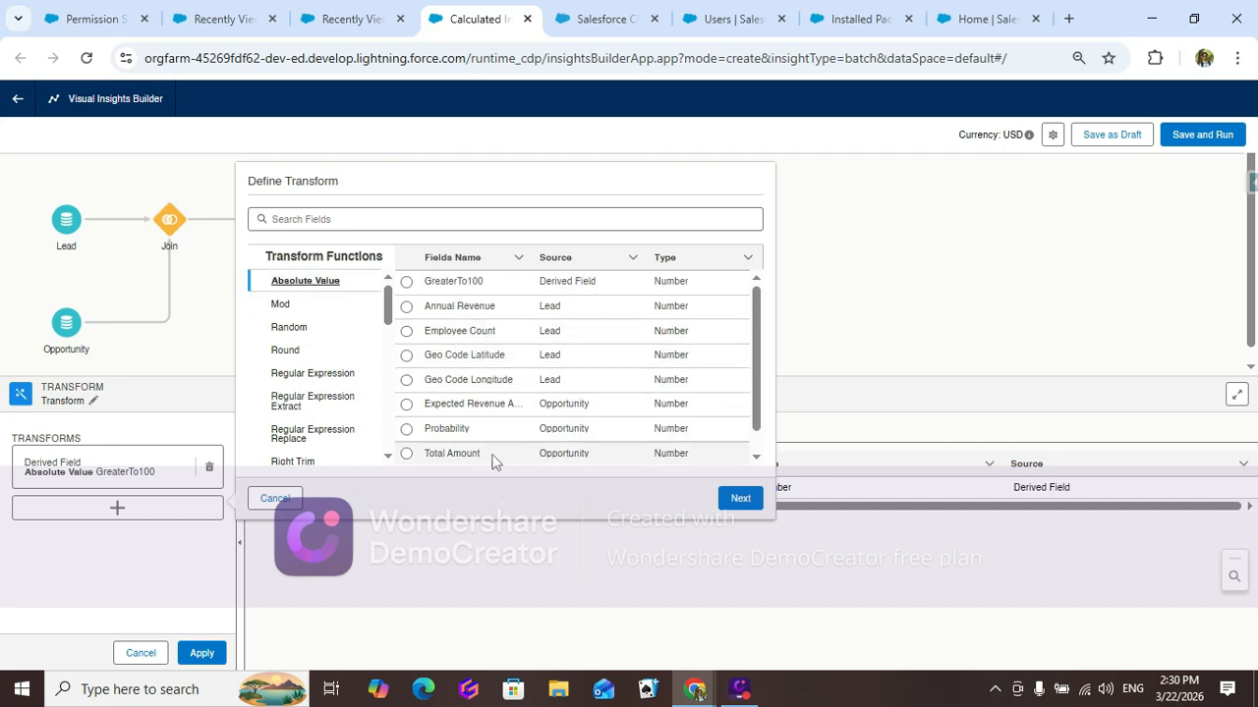
{"action": "scroll", "coordinate": [491, 447], "scroll_direction": "down", "scroll_amount": 1}
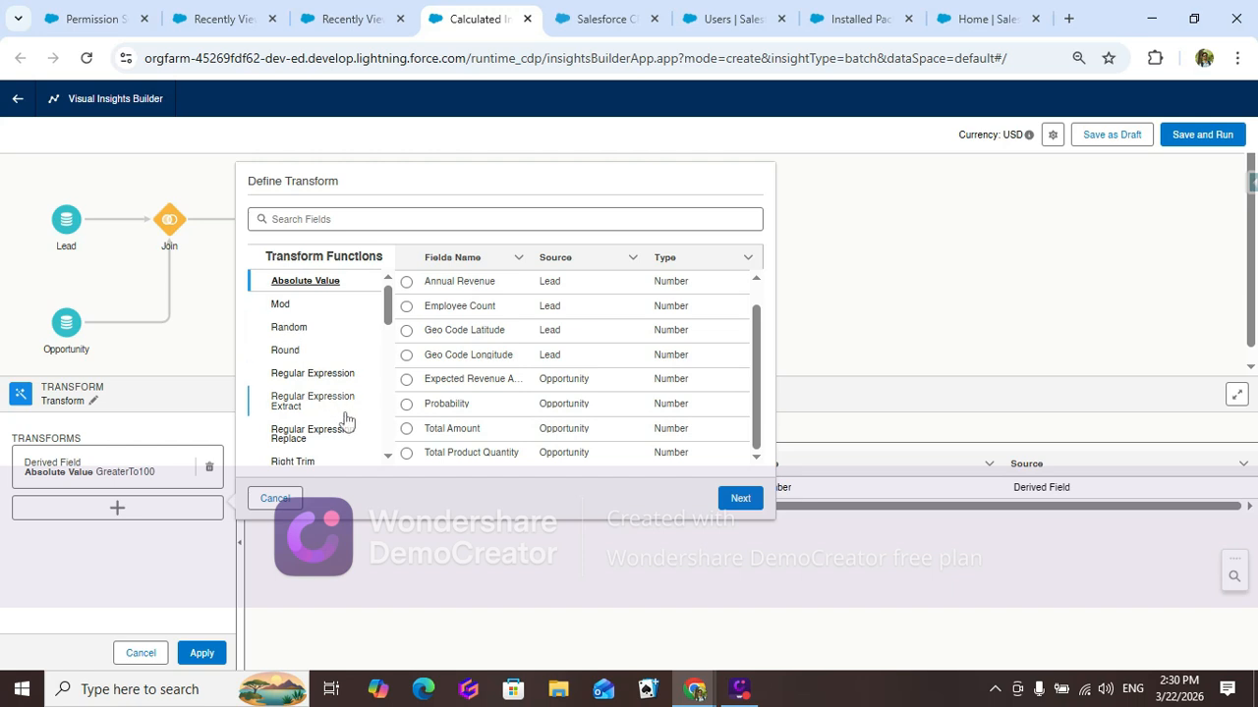
{"action": "scroll", "coordinate": [346, 421], "scroll_direction": "down", "scroll_amount": 2}
{"action": "scroll", "coordinate": [319, 432], "scroll_direction": "down", "scroll_amount": 2}
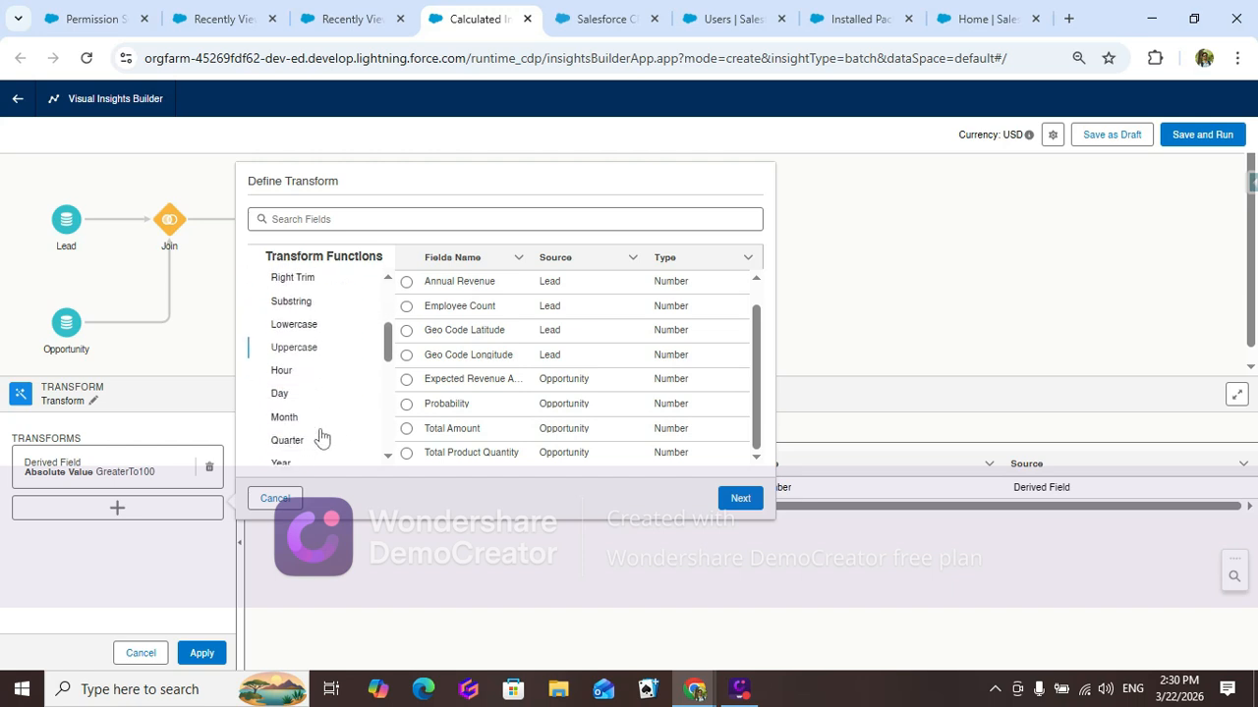
{"action": "scroll", "coordinate": [312, 447], "scroll_direction": "down", "scroll_amount": 2}
{"action": "scroll", "coordinate": [319, 427], "scroll_direction": "up", "scroll_amount": 6}
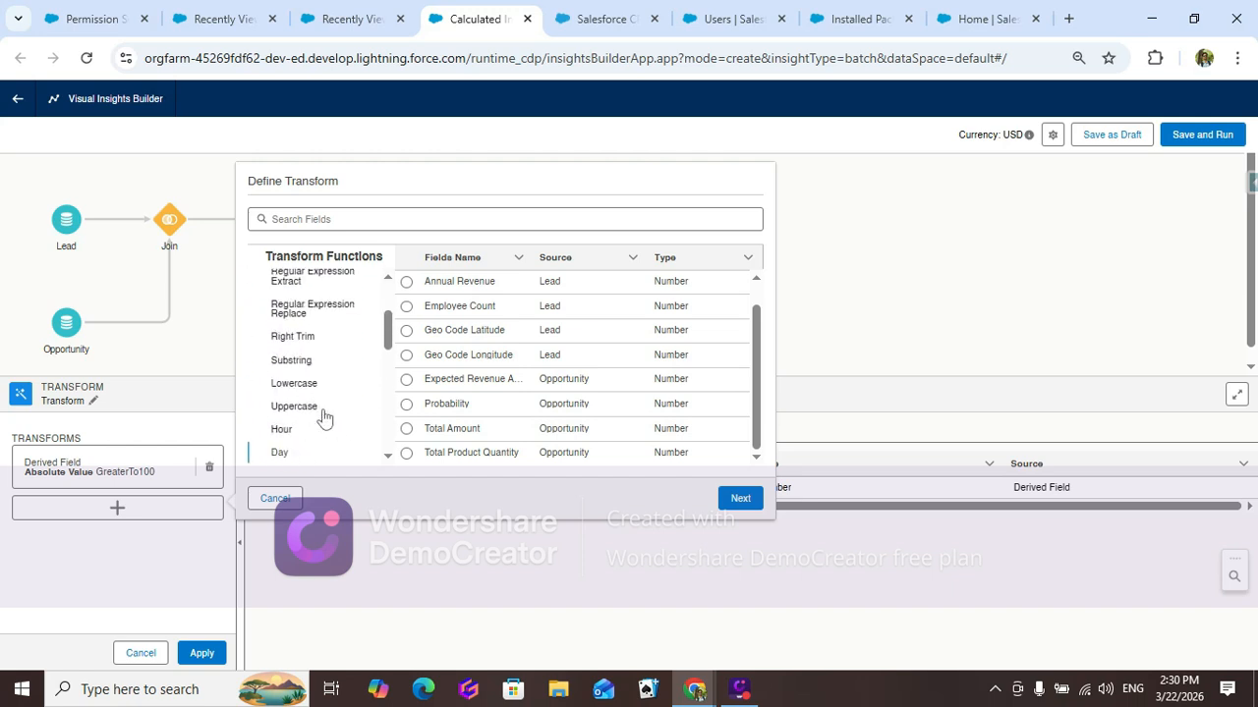
{"action": "scroll", "coordinate": [419, 346], "scroll_direction": "up", "scroll_amount": 1}
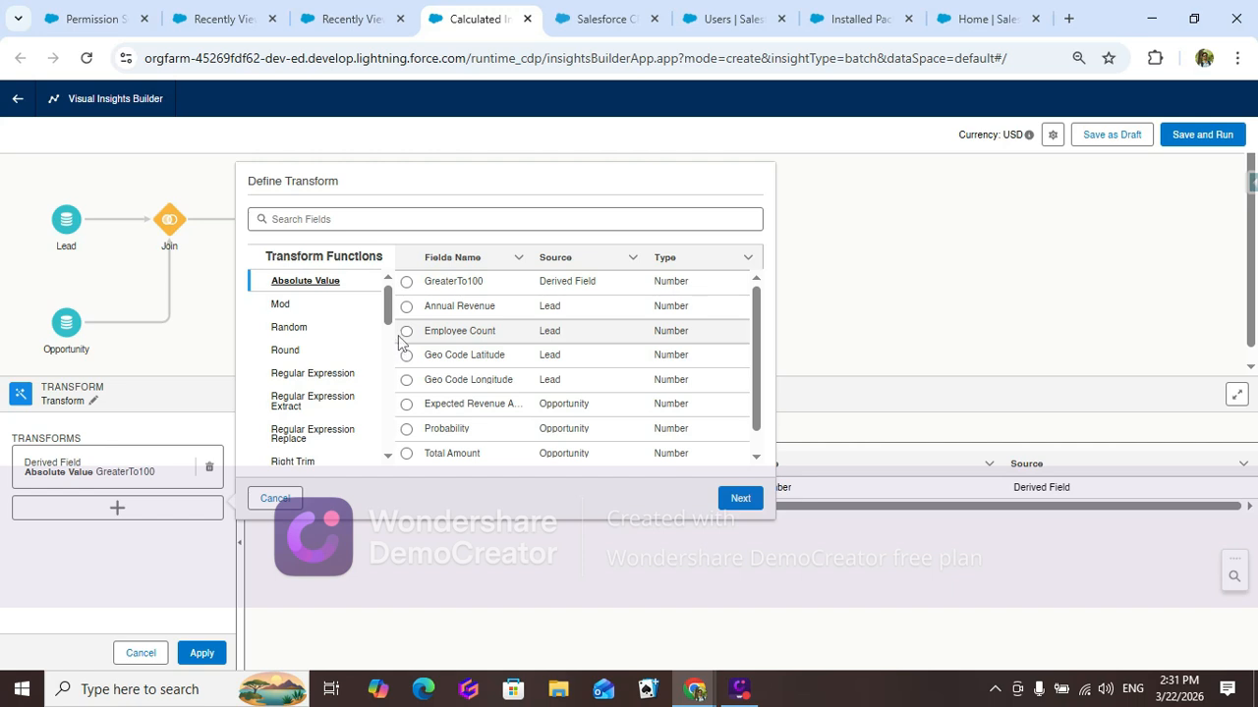
{"action": "scroll", "coordinate": [407, 411], "scroll_direction": "down", "scroll_amount": 1}
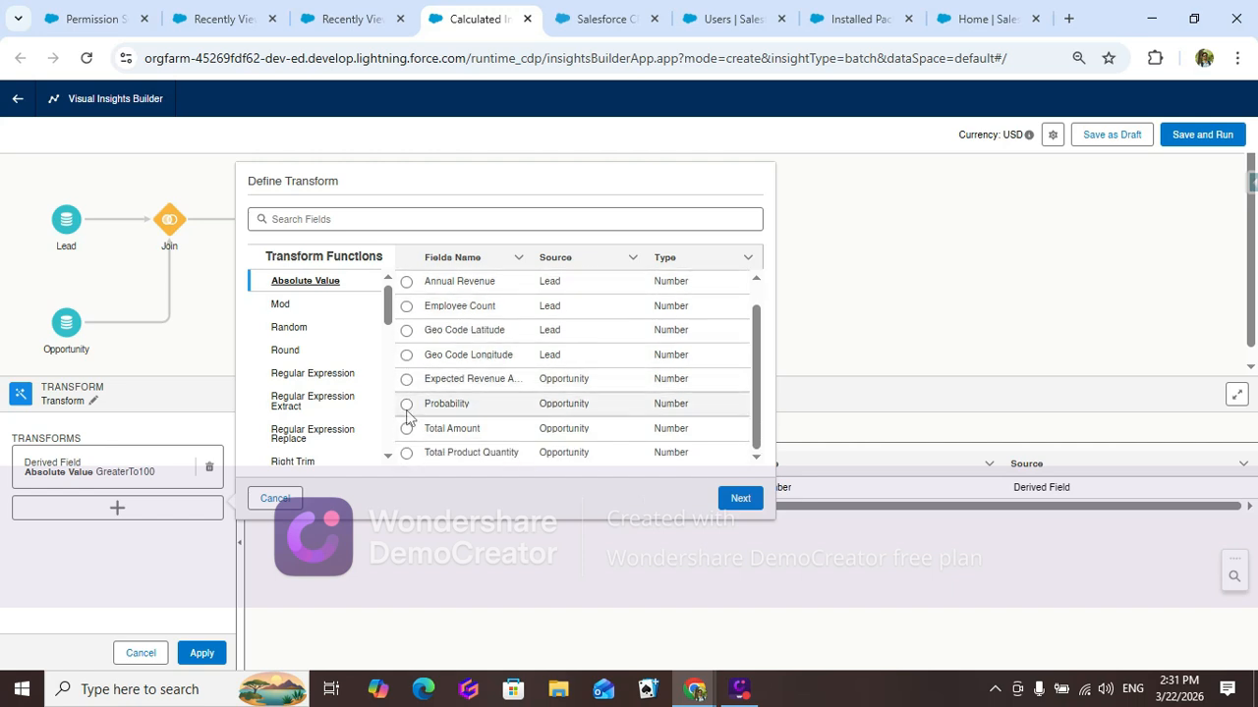
Step: Define a Round transform on Lead's Annual Revenue with length 2 and name it Revnue
{"action": "left_click", "coordinate": [312, 351]}
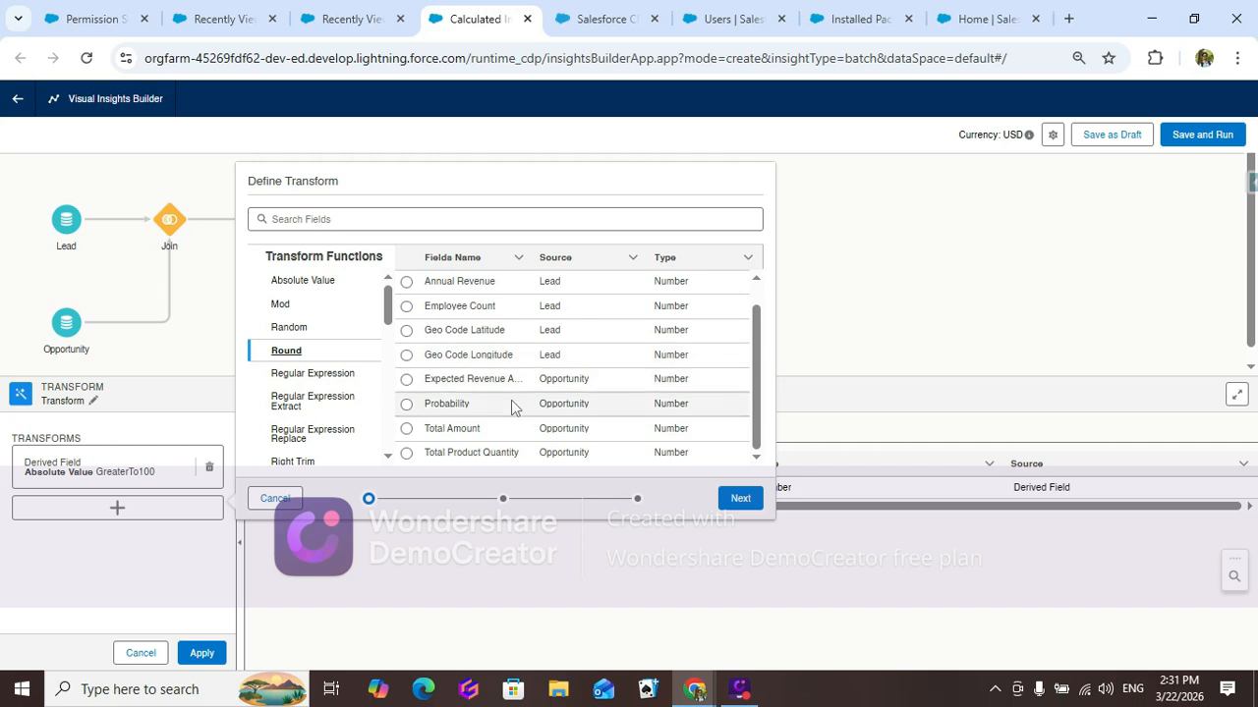
{"action": "scroll", "coordinate": [513, 432], "scroll_direction": "up", "scroll_amount": 1}
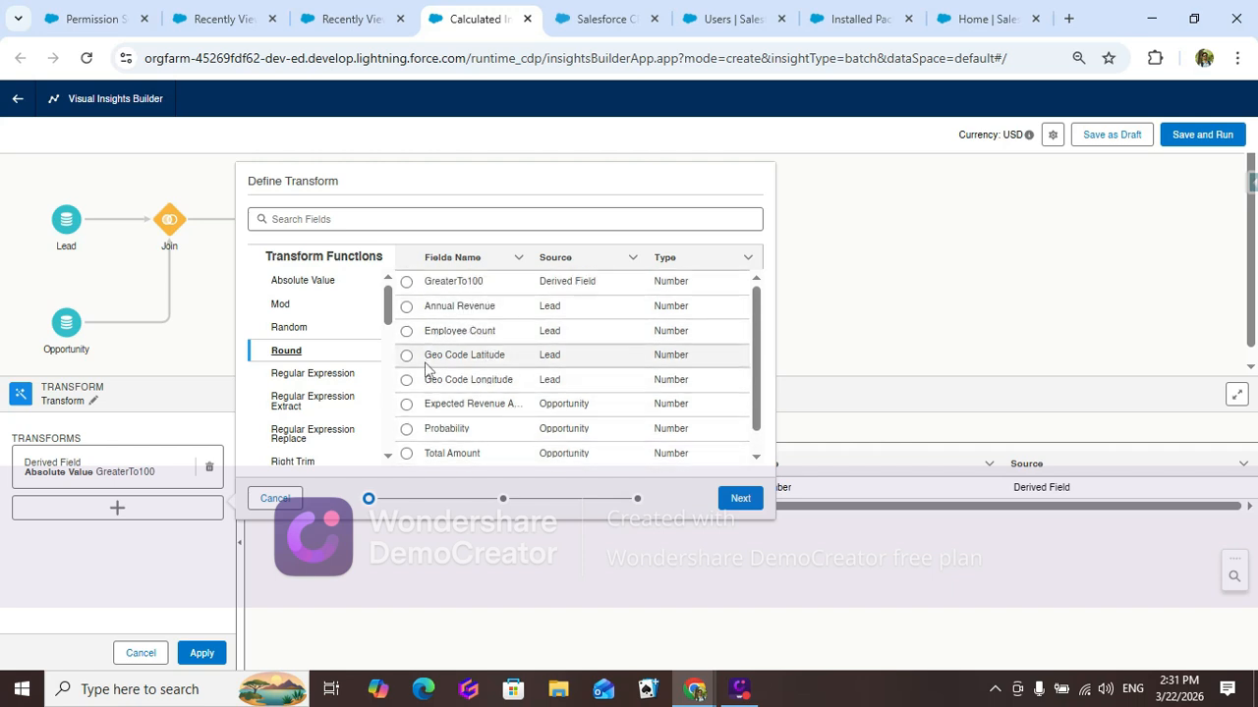
{"action": "left_click", "coordinate": [406, 307]}
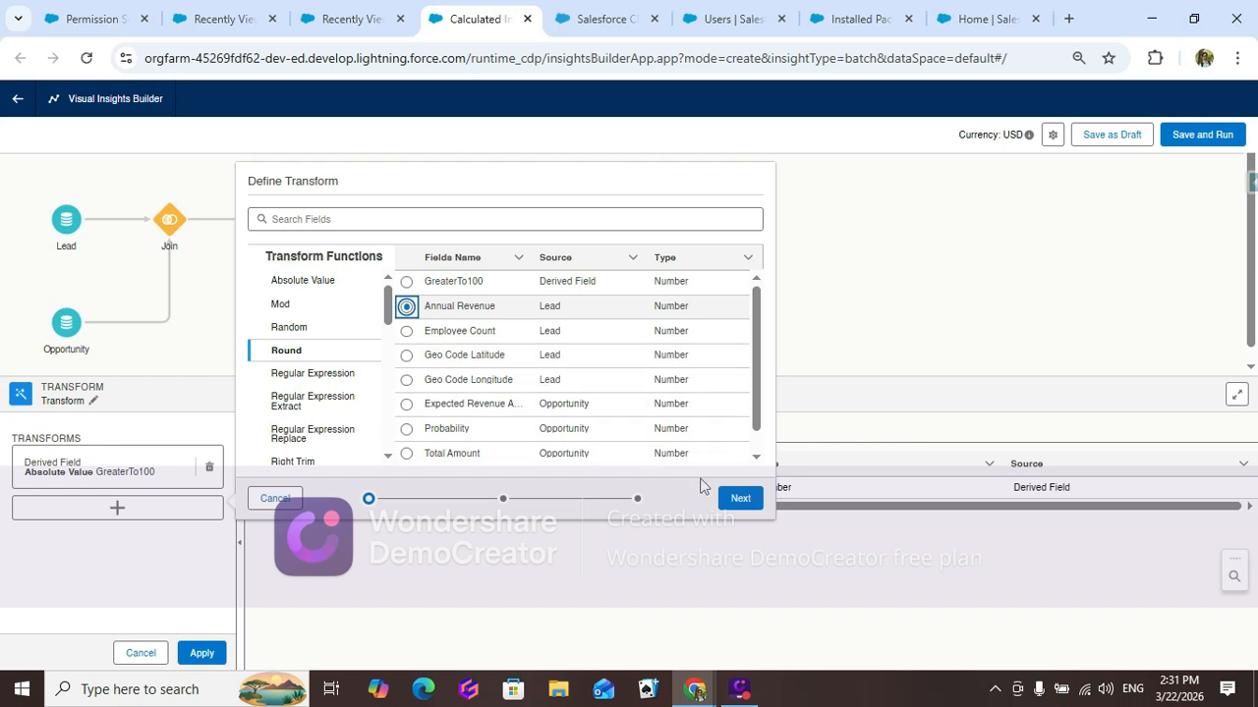
{"action": "left_click", "coordinate": [737, 501]}
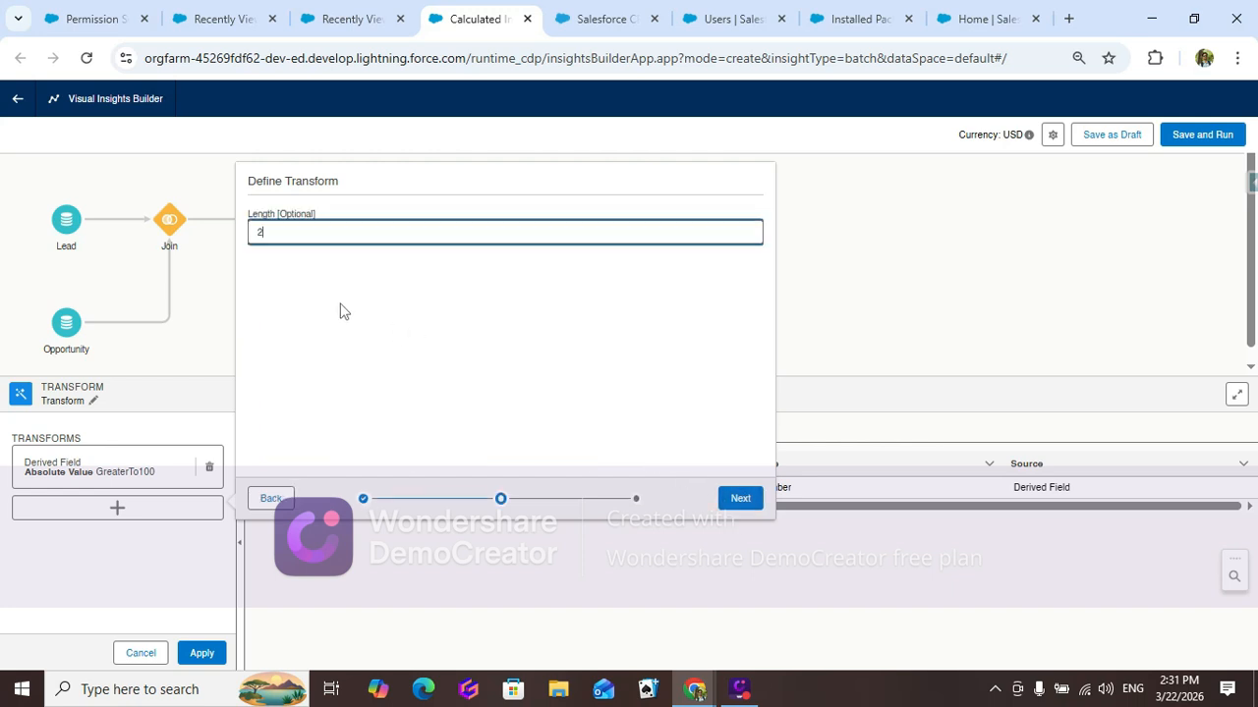
{"action": "left_click", "coordinate": [742, 501]}
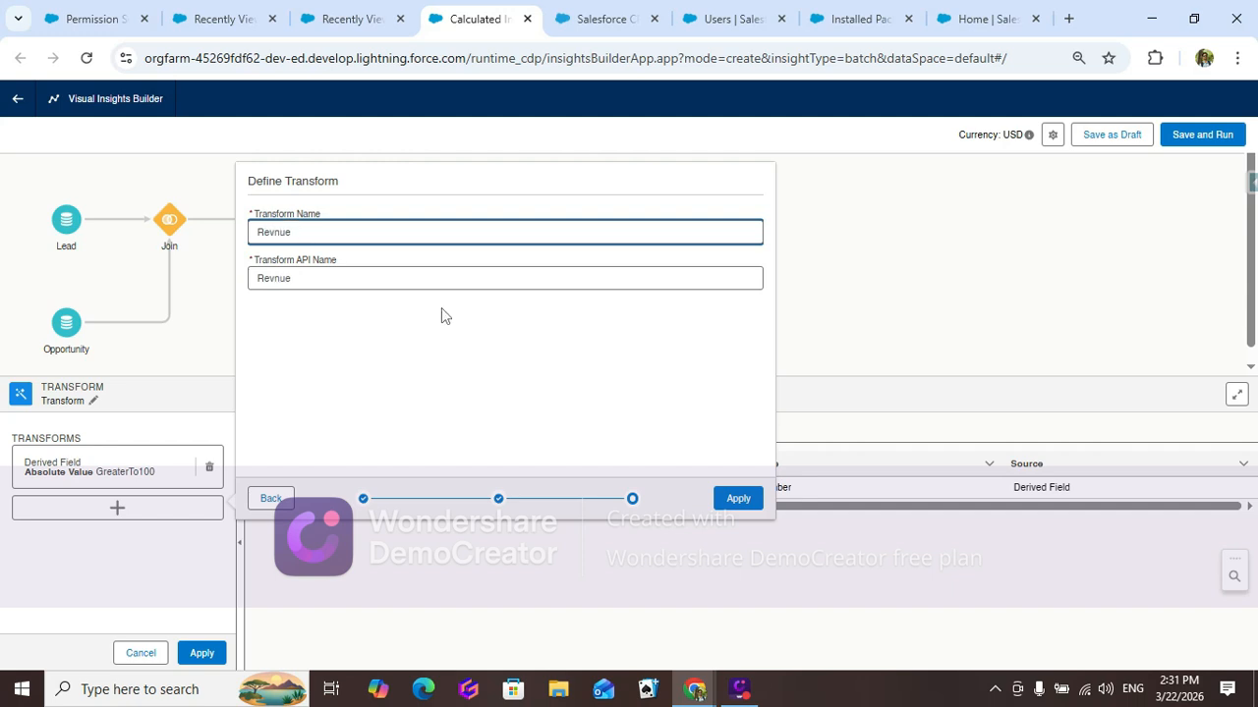
{"action": "left_click", "coordinate": [738, 498]}
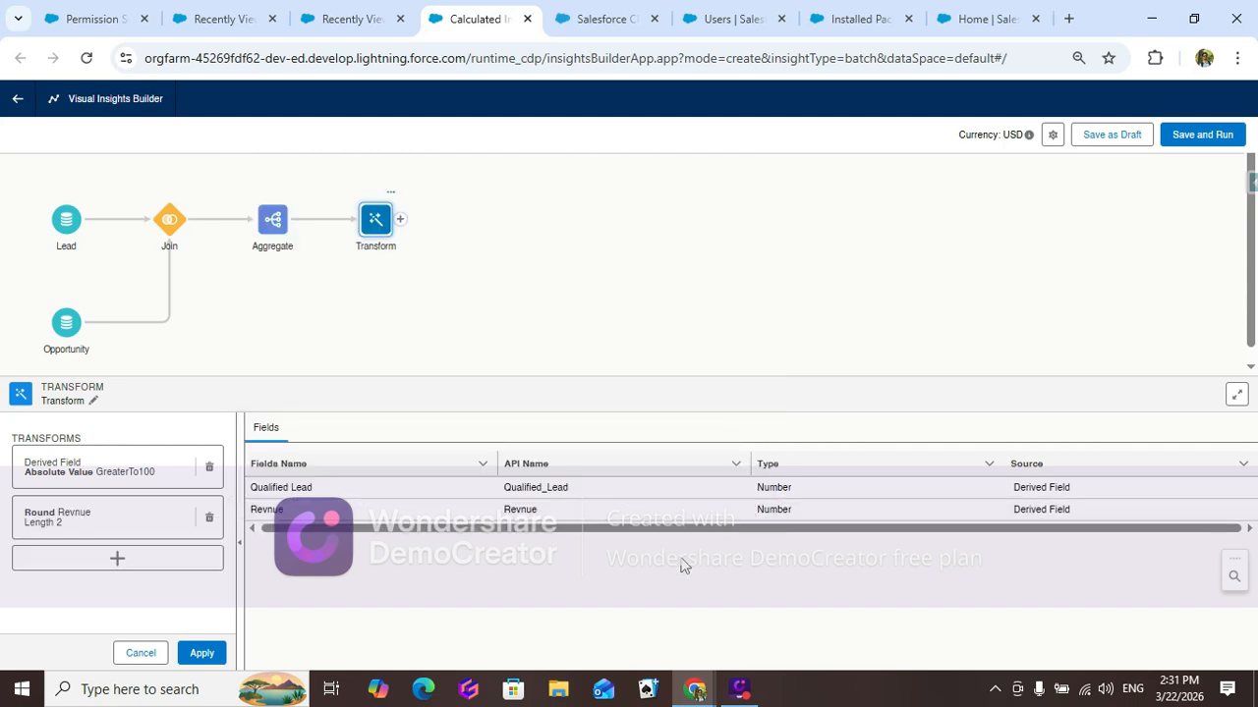
Step: Apply the Transform node and start saving and running the insight under the name Qualified Lead
{"action": "left_click", "coordinate": [223, 653]}
{"action": "left_click", "coordinate": [1205, 149]}
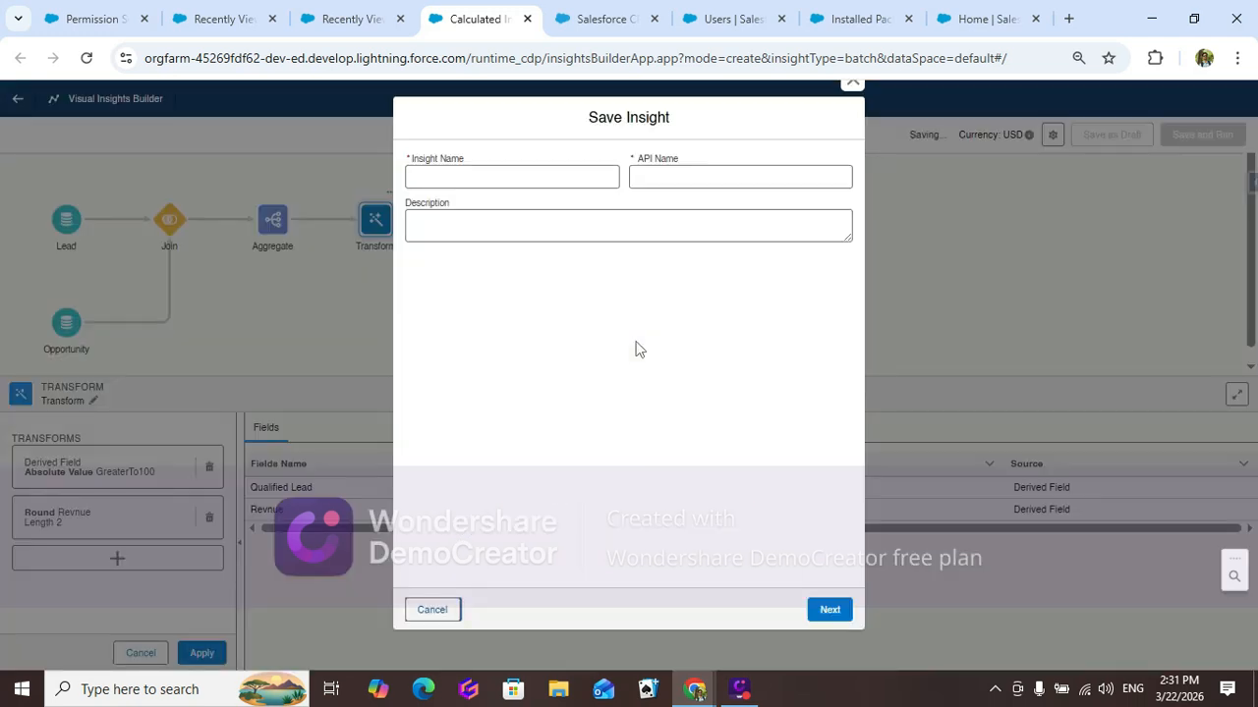
{"action": "left_click", "coordinate": [461, 173]}
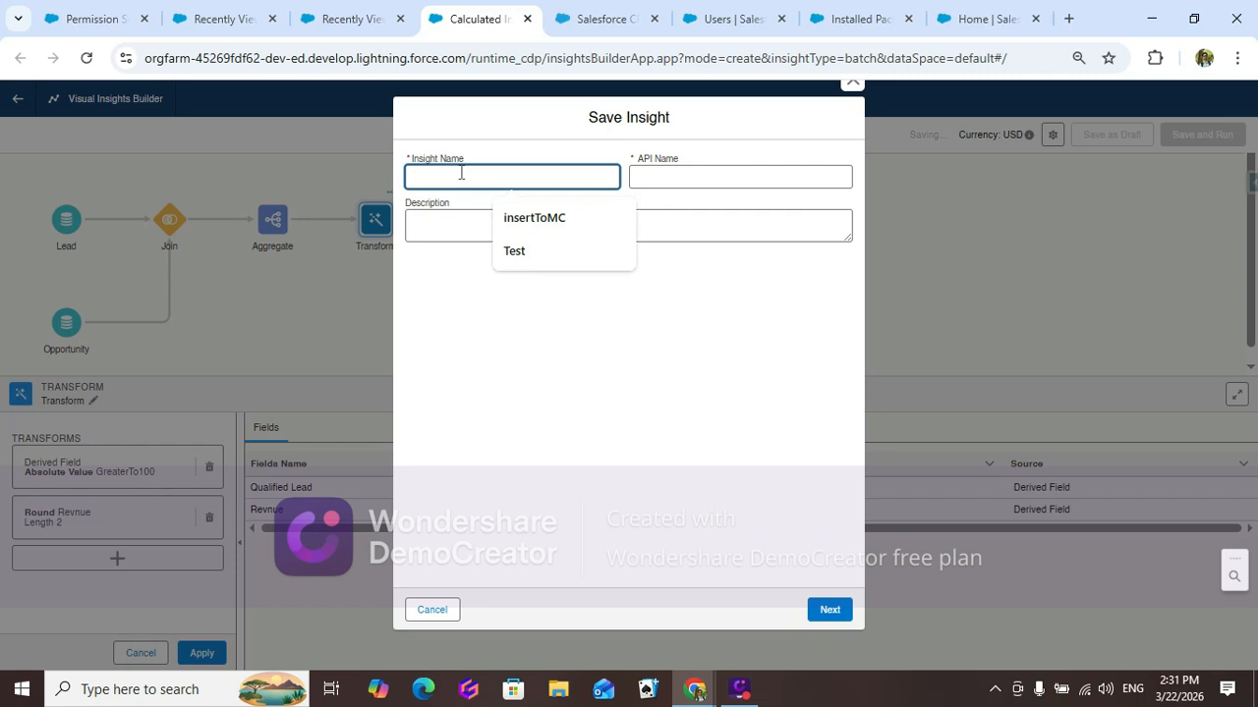
{"action": "type", "text": "Quali"}
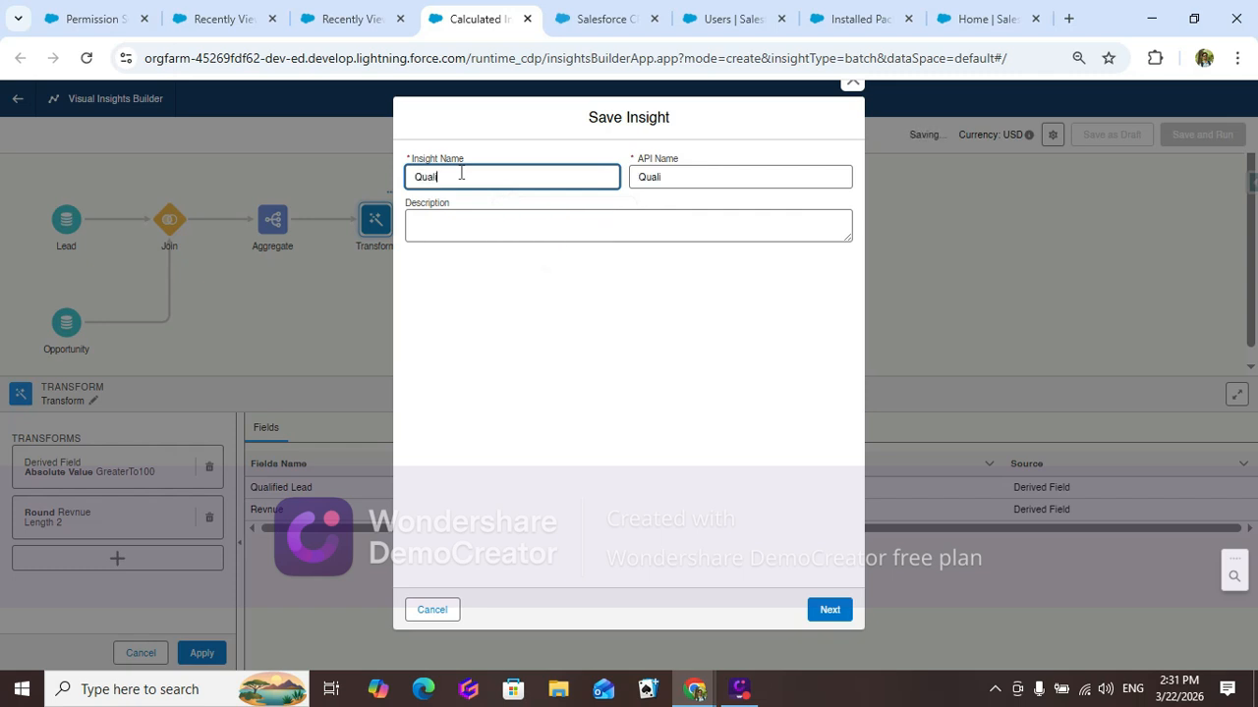
{"action": "type", "text": "fied Lead"}
{"action": "left_click", "coordinate": [827, 610]}
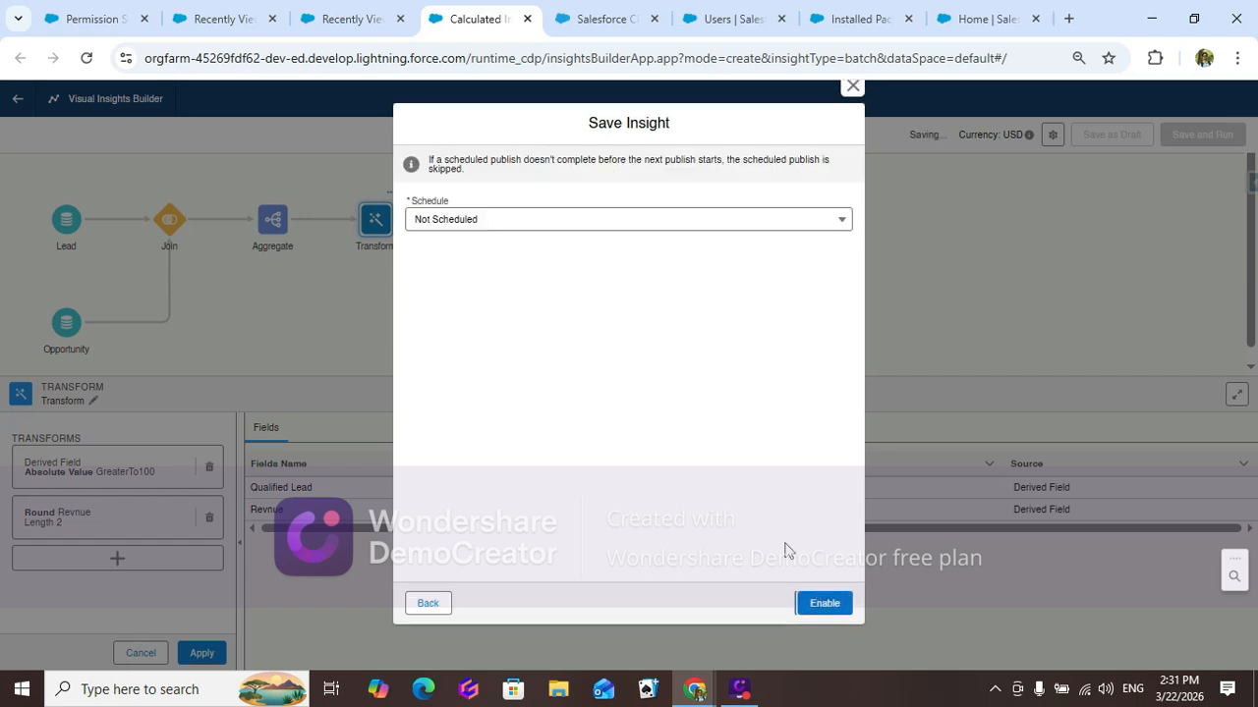
Step: Set the insight's schedule to Not Scheduled and enable it
{"action": "left_click", "coordinate": [455, 221]}
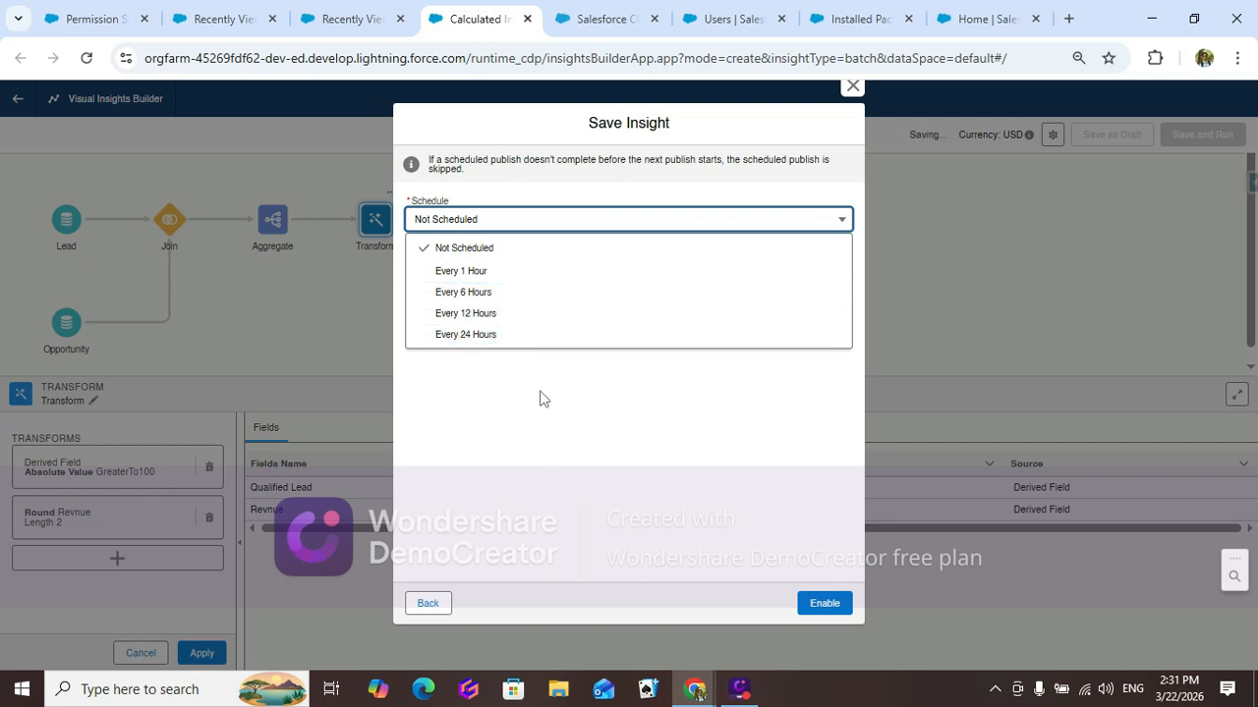
{"action": "left_click", "coordinate": [466, 247]}
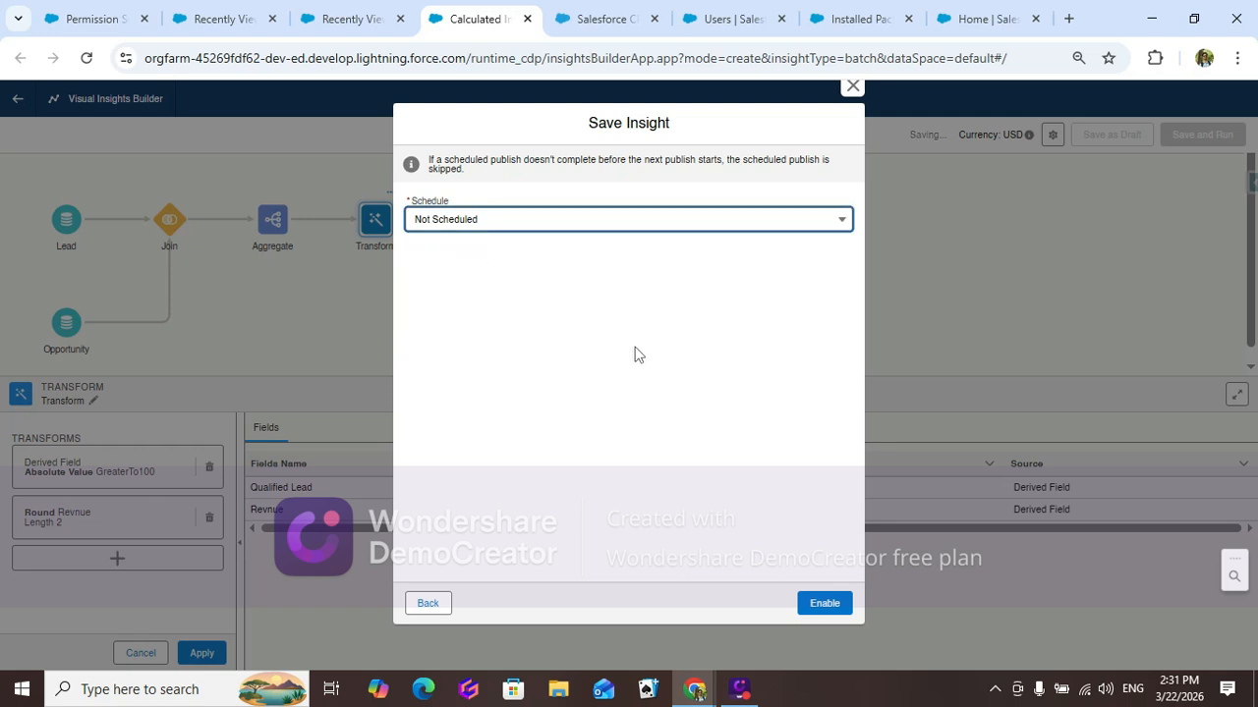
{"action": "left_click", "coordinate": [825, 603]}
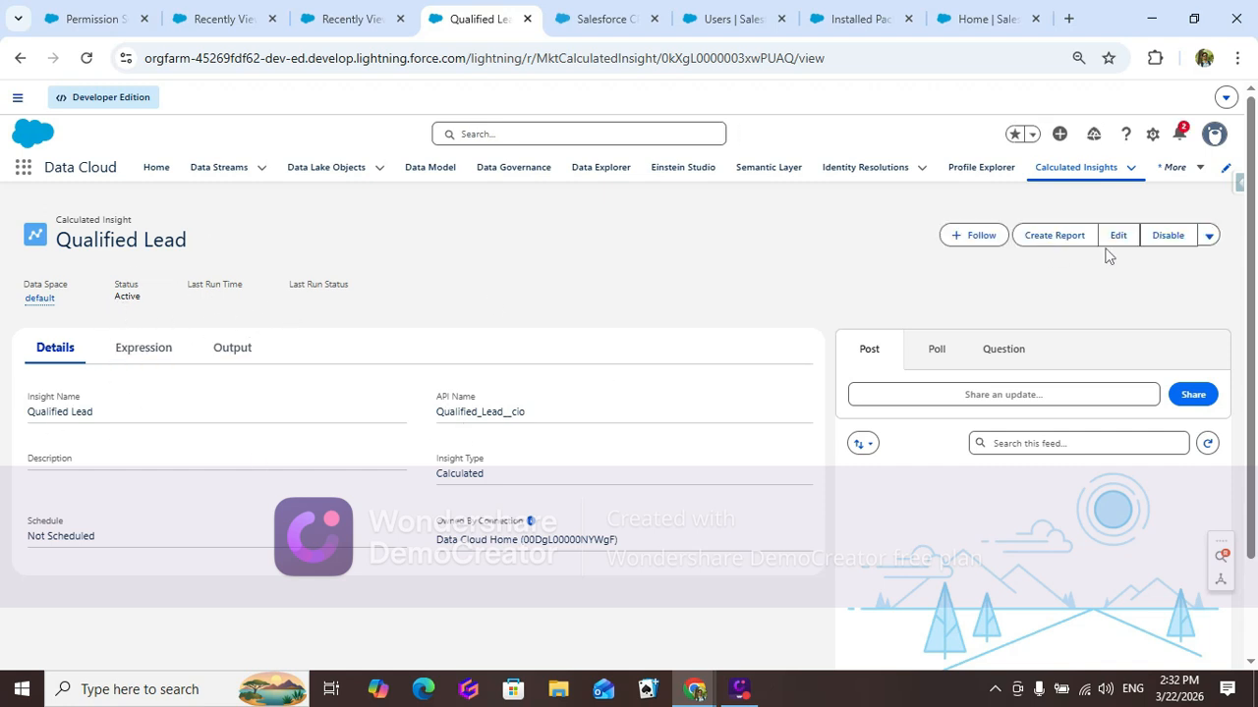
Step: Publish the Qualified Lead calculated insight immediately from its record page
{"action": "left_click", "coordinate": [1209, 236]}
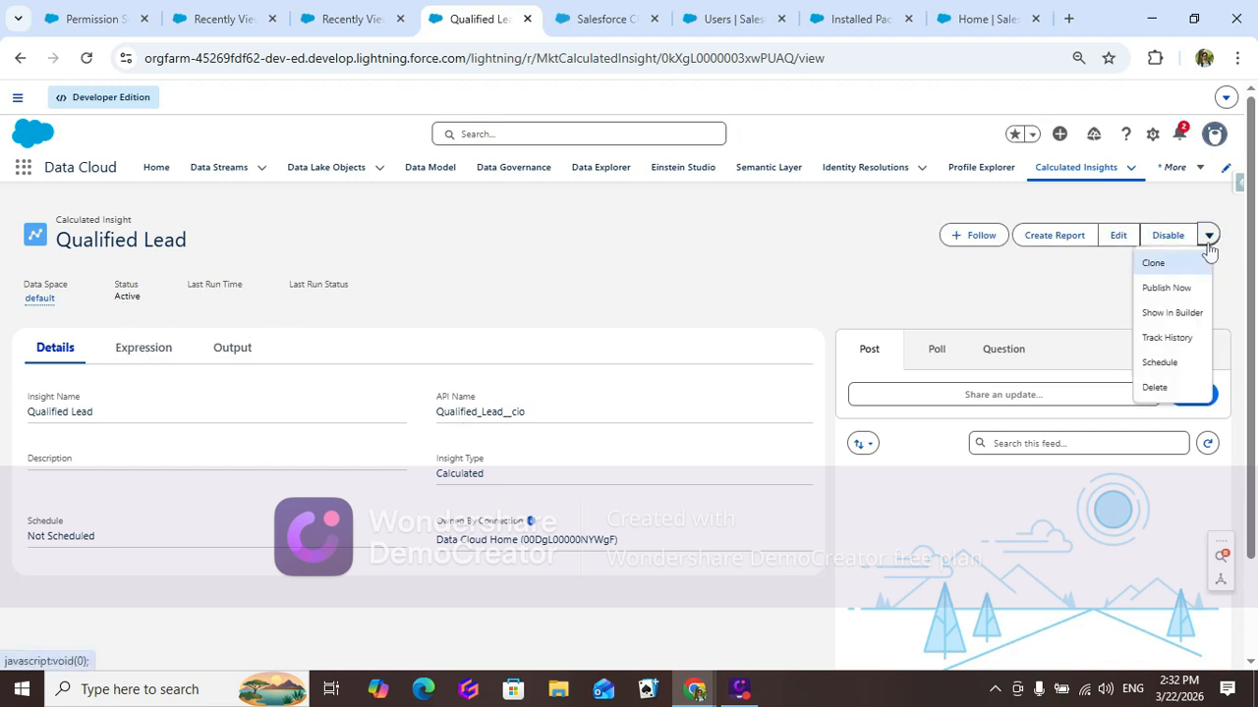
{"action": "left_click", "coordinate": [1156, 289]}
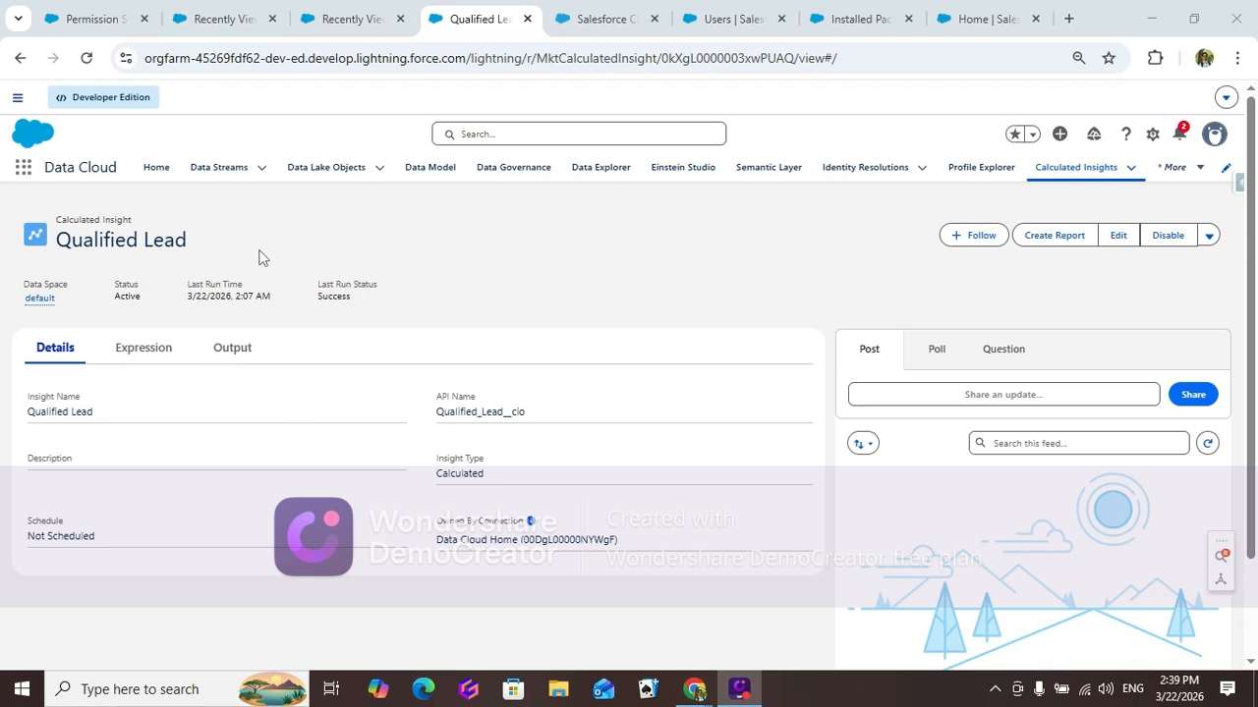
Step: Display the Qualified Lead calculated insight's data from the default data space in Data Explorer
{"action": "left_click", "coordinate": [599, 179]}
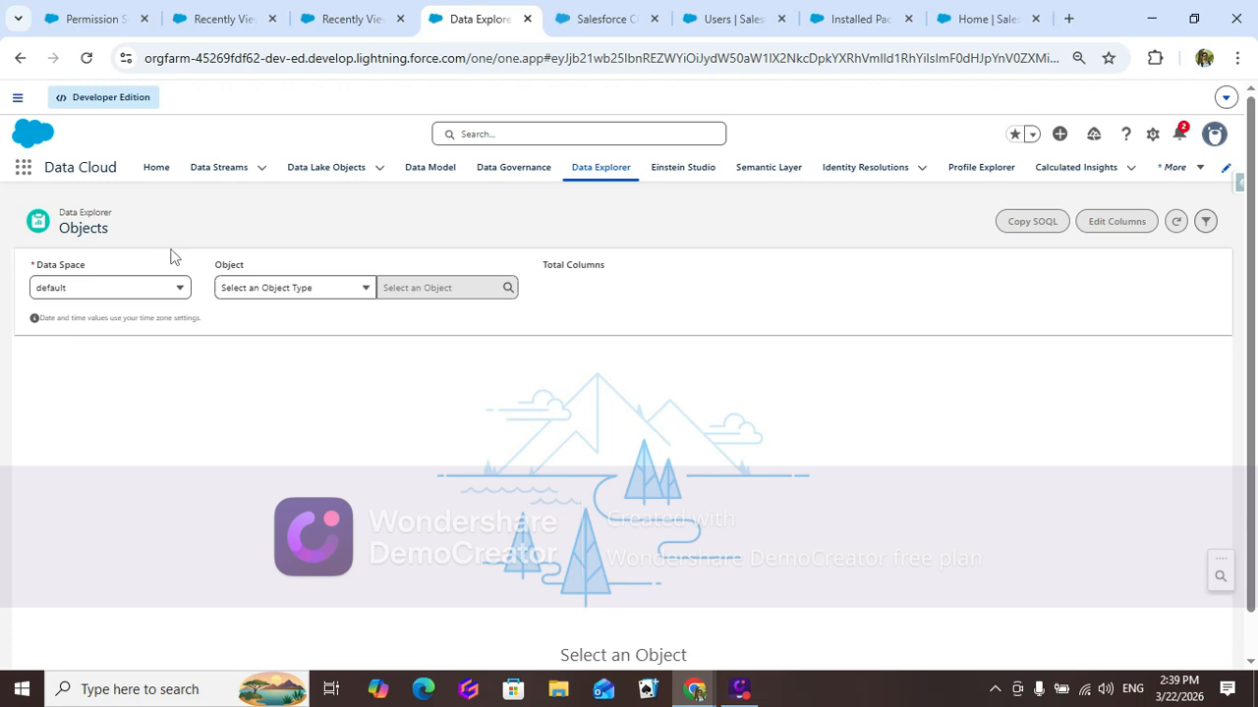
{"action": "left_click", "coordinate": [264, 299]}
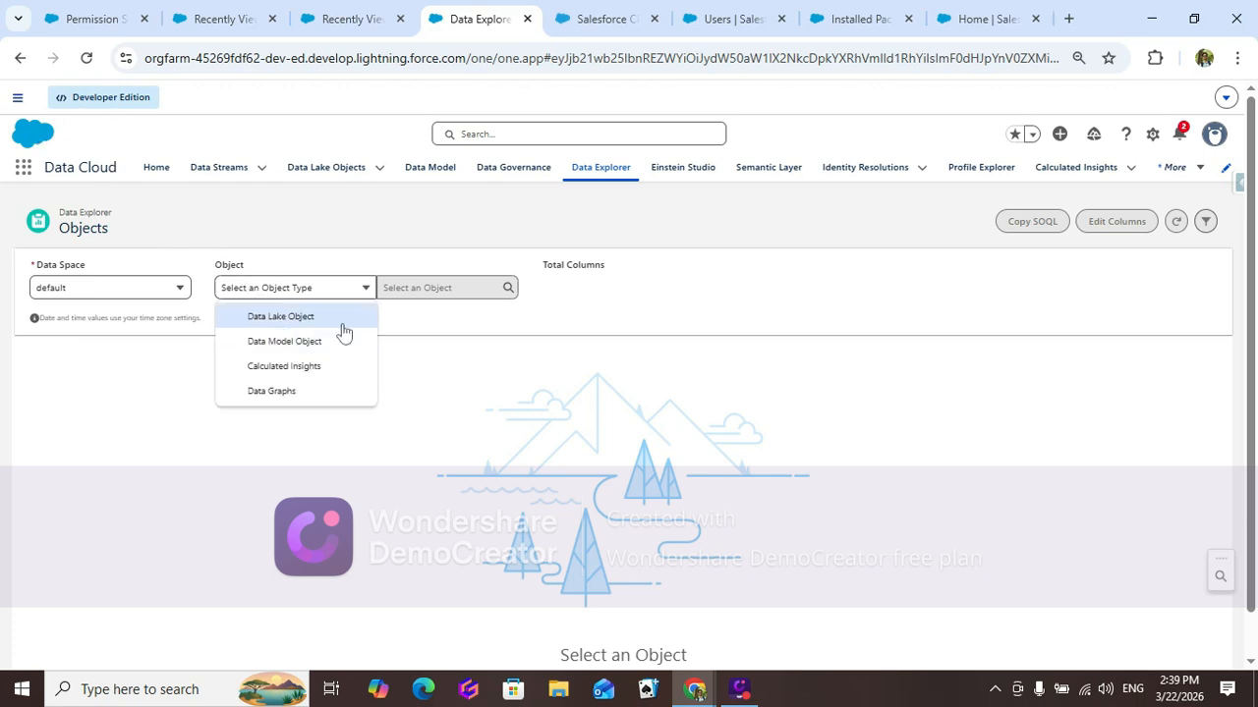
{"action": "left_click", "coordinate": [271, 371]}
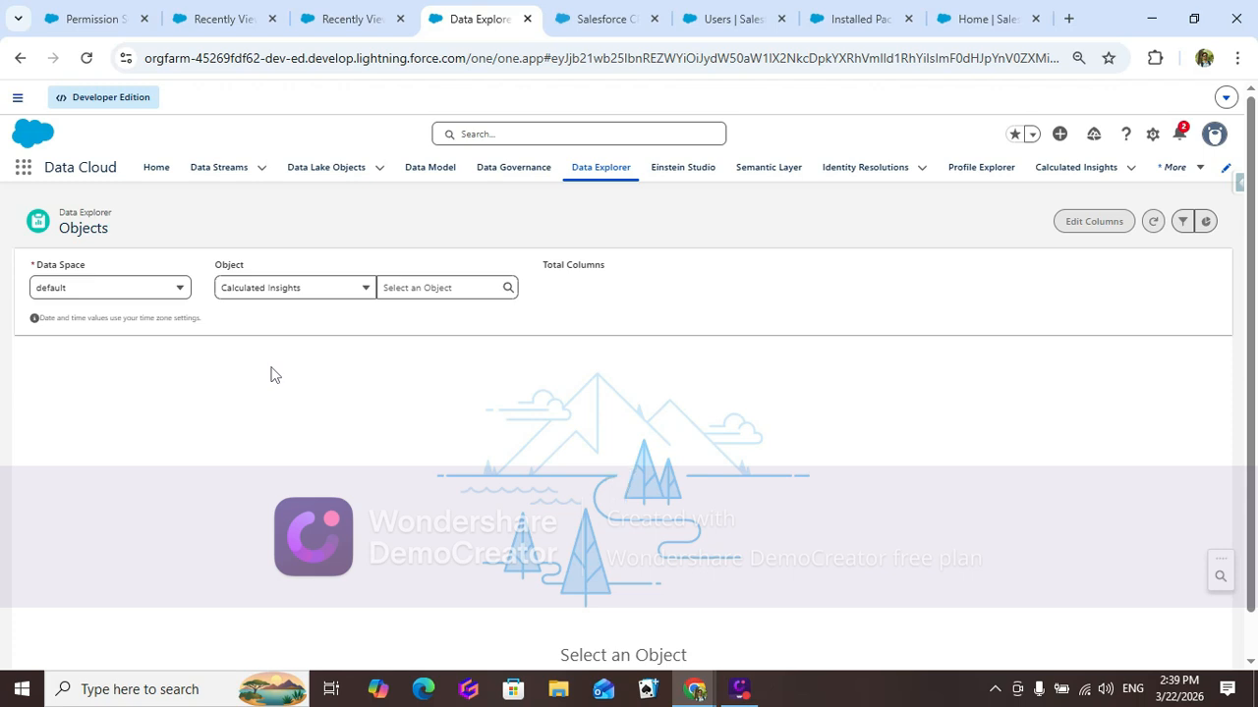
{"action": "left_click", "coordinate": [420, 289]}
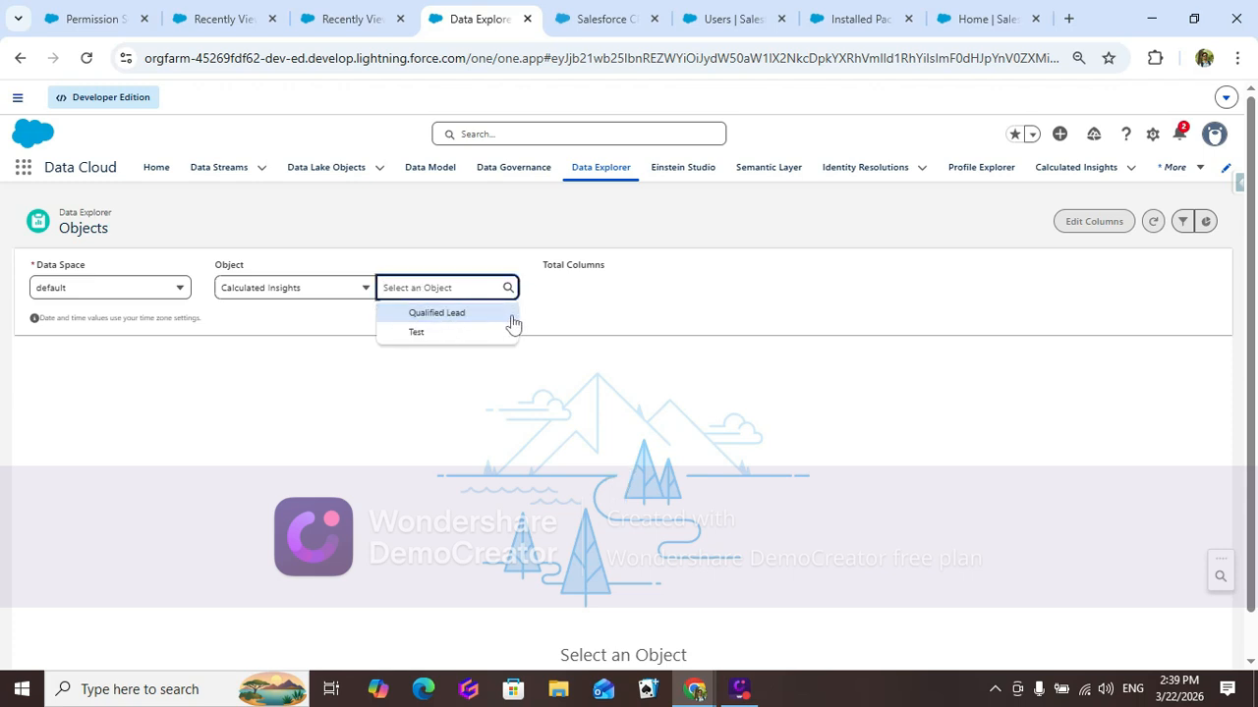
{"action": "left_click", "coordinate": [457, 314]}
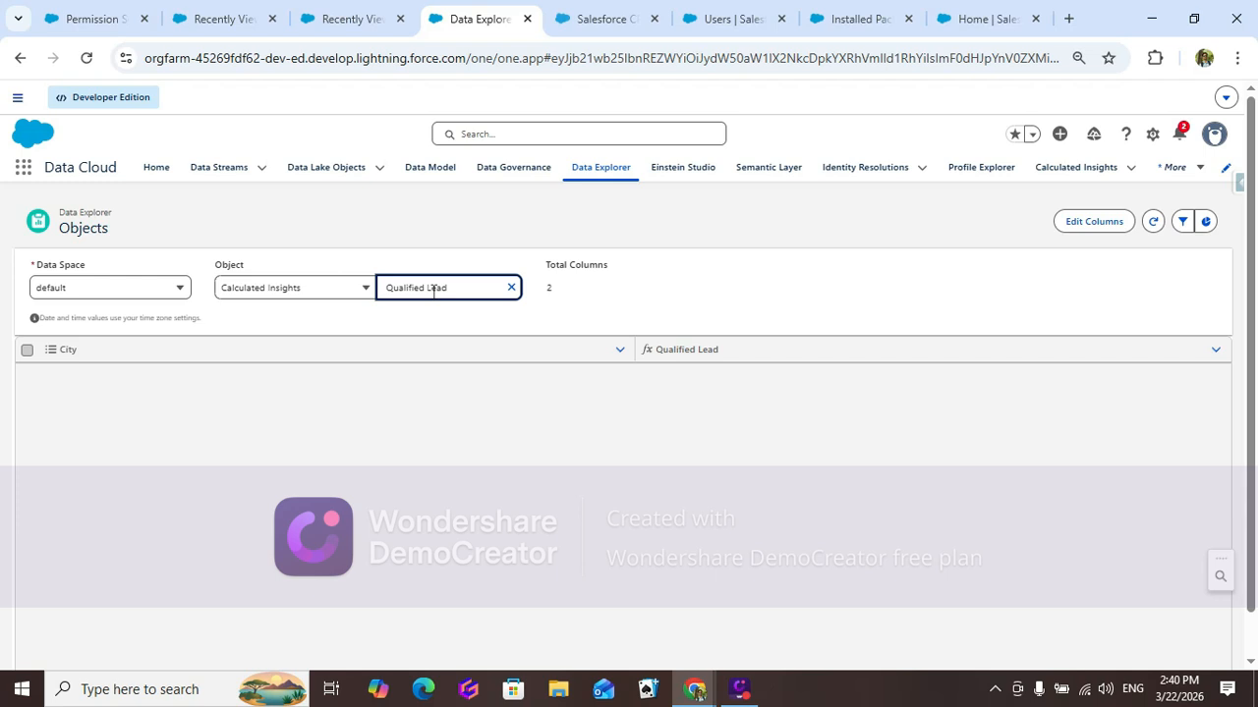
Step: Replace the explored object with the Test calculated insight and look through its Account and Greater records
{"action": "left_click", "coordinate": [511, 288]}
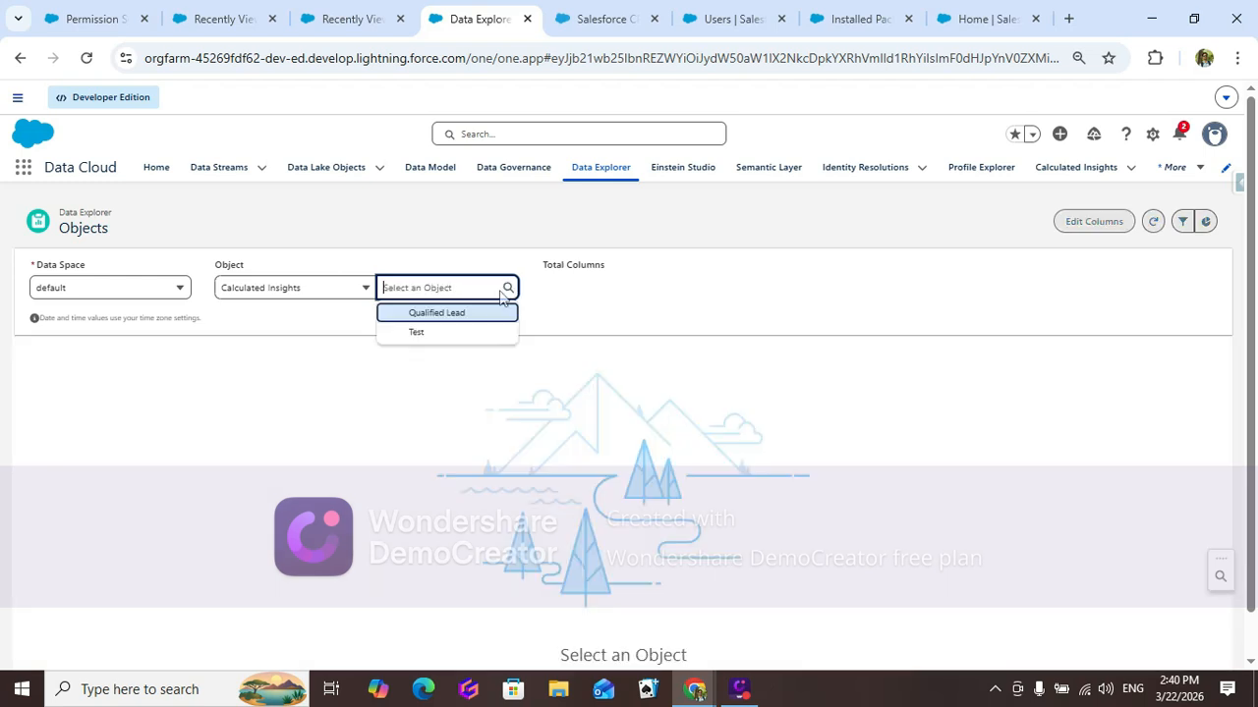
{"action": "left_click", "coordinate": [416, 333]}
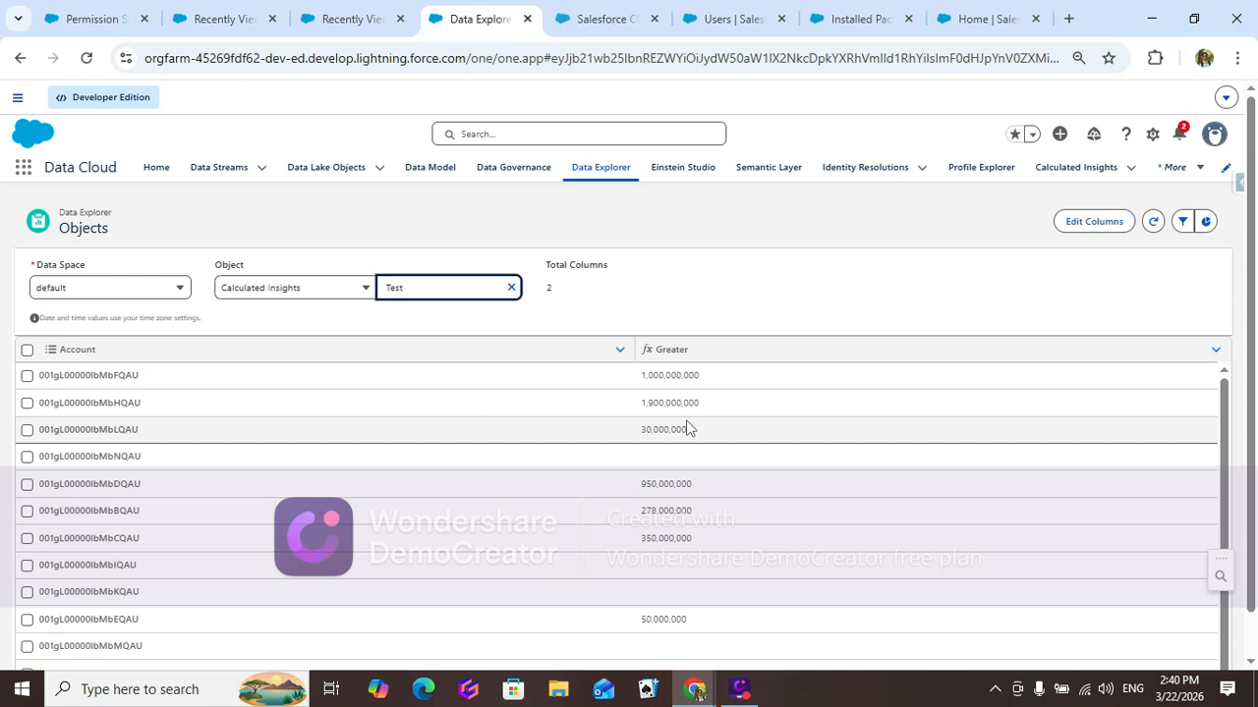
{"action": "scroll", "coordinate": [688, 503], "scroll_direction": "down", "scroll_amount": 2}
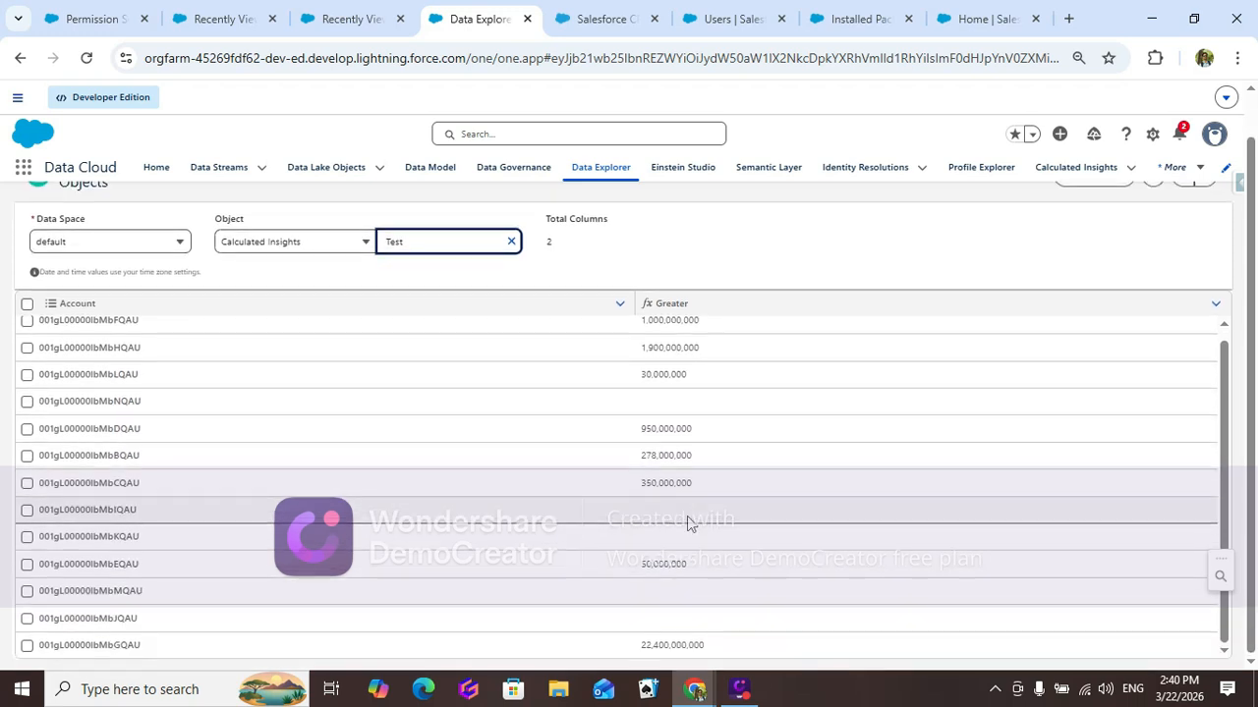
{"action": "scroll", "coordinate": [692, 525], "scroll_direction": "up", "scroll_amount": 1}
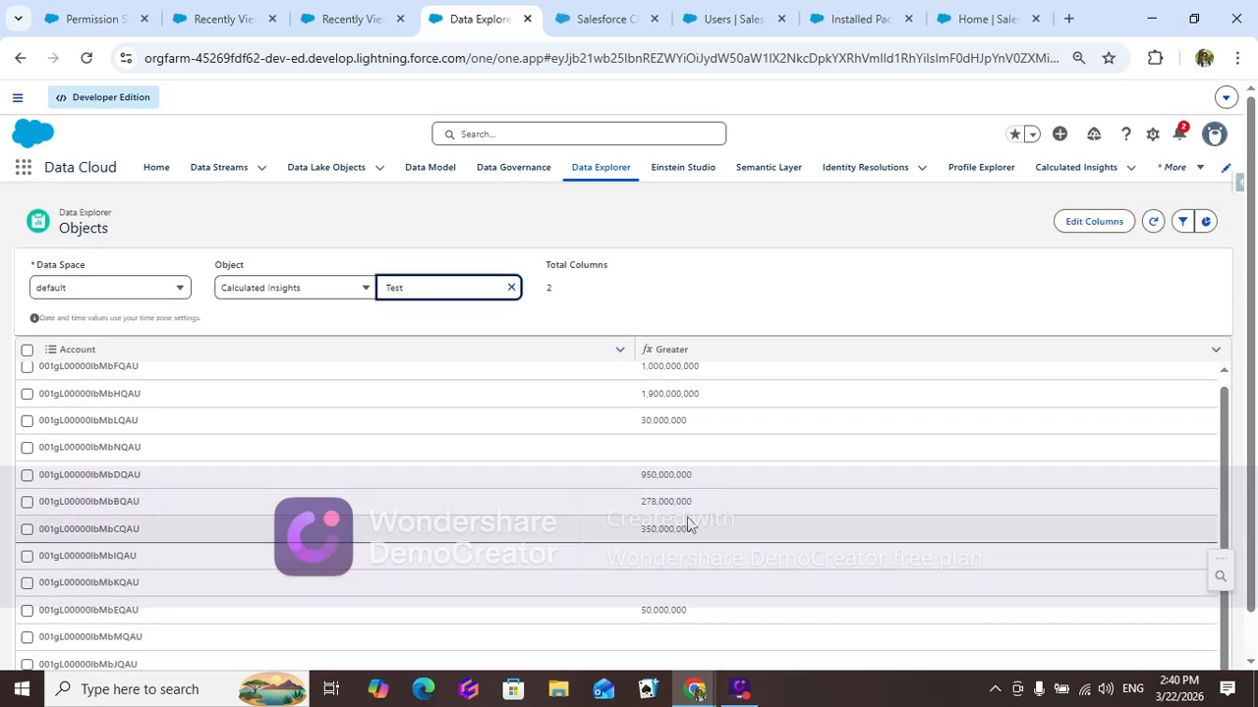